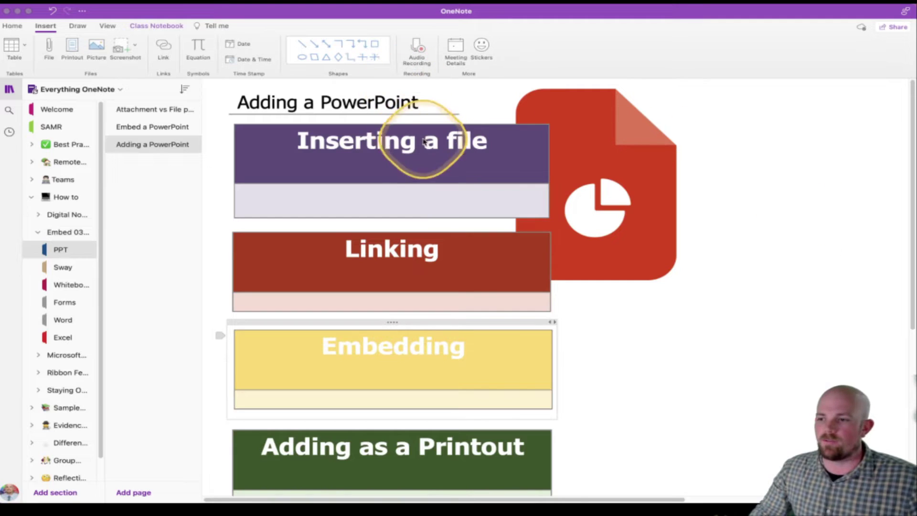
Step: Attach the Minecraft Game Design .pptx from the Desktop as a file icon in the Inserting a file box
left_click(325, 193)
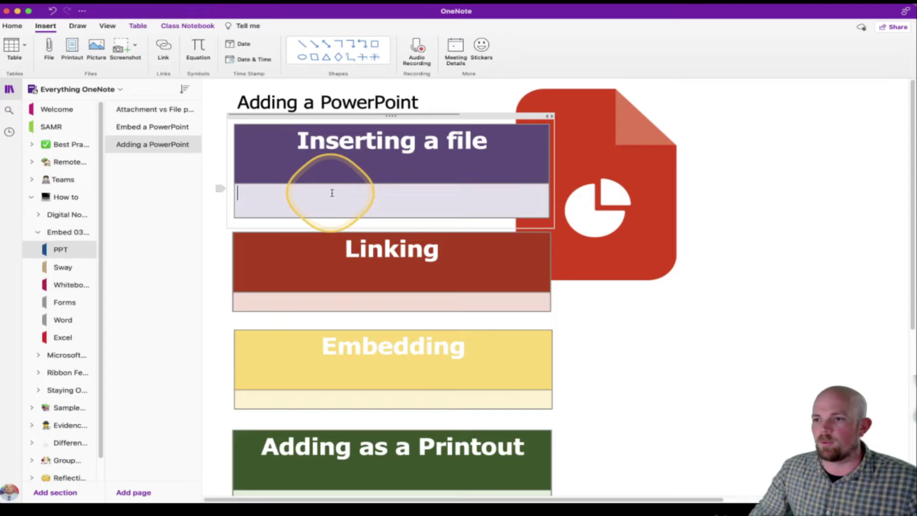
left_click(12, 26)
left_click(39, 26)
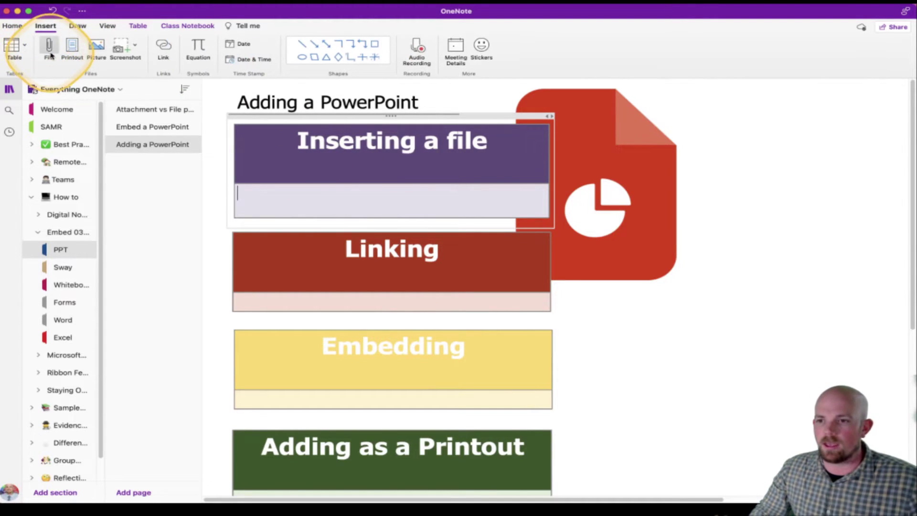
left_click(50, 45)
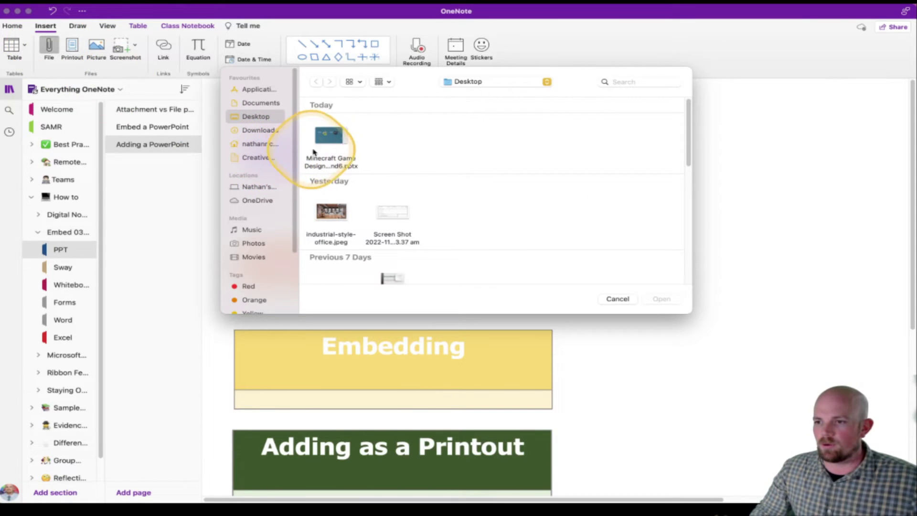
left_click(331, 140)
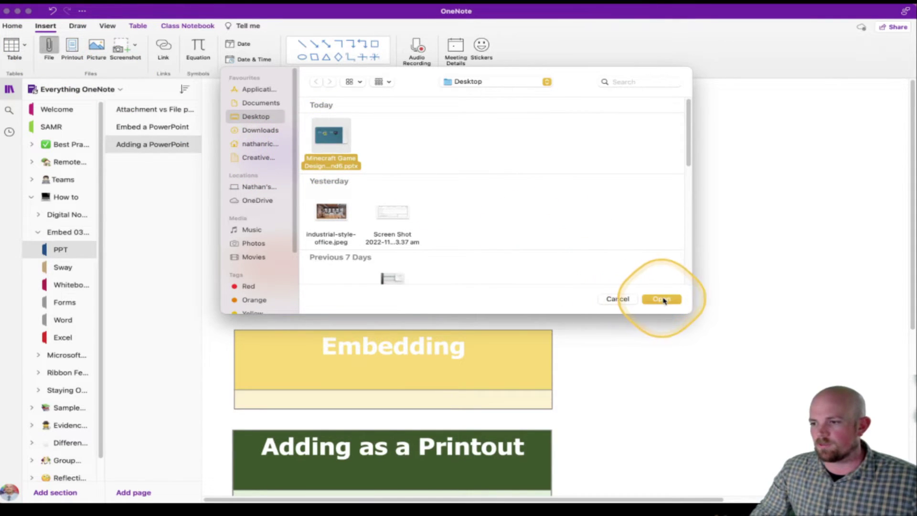
left_click(662, 299)
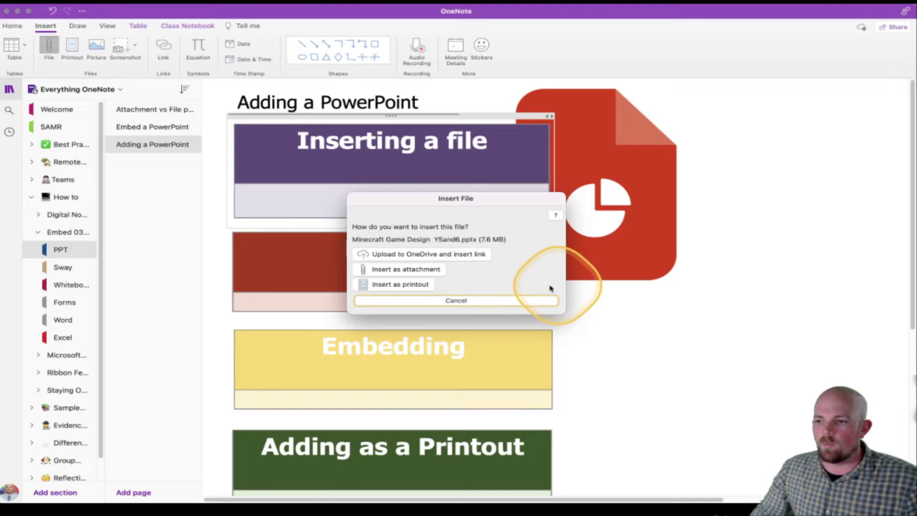
left_click(415, 270)
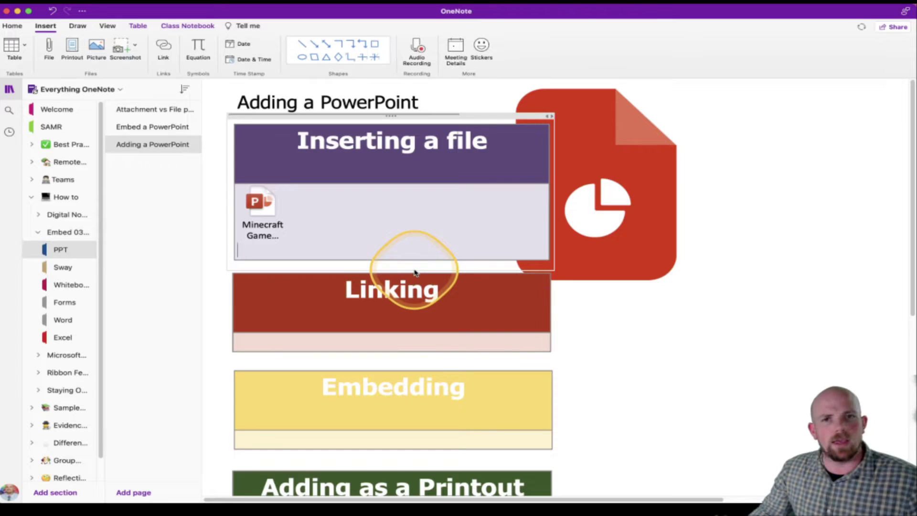
Step: Select the attached presentation, click into the Linking box, then switch to OneDrive's PPT folder in the browser
left_click(254, 197)
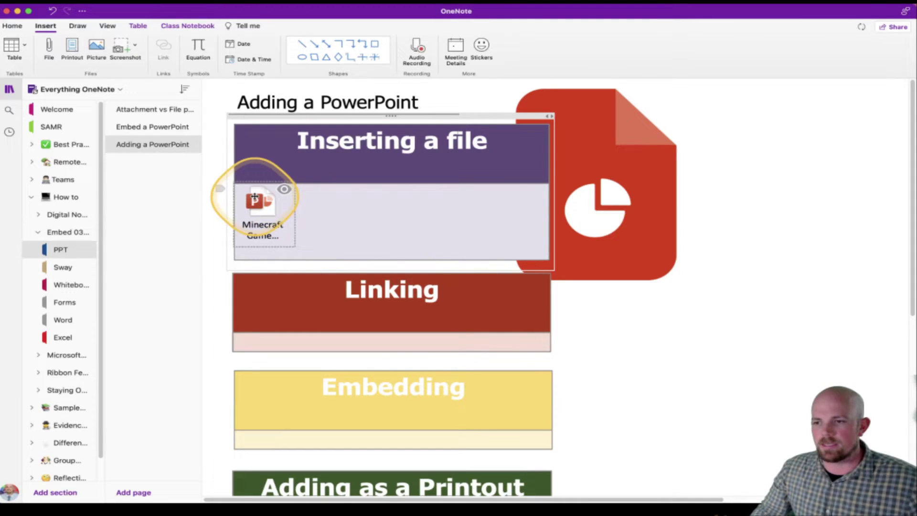
mouse_move(254, 197)
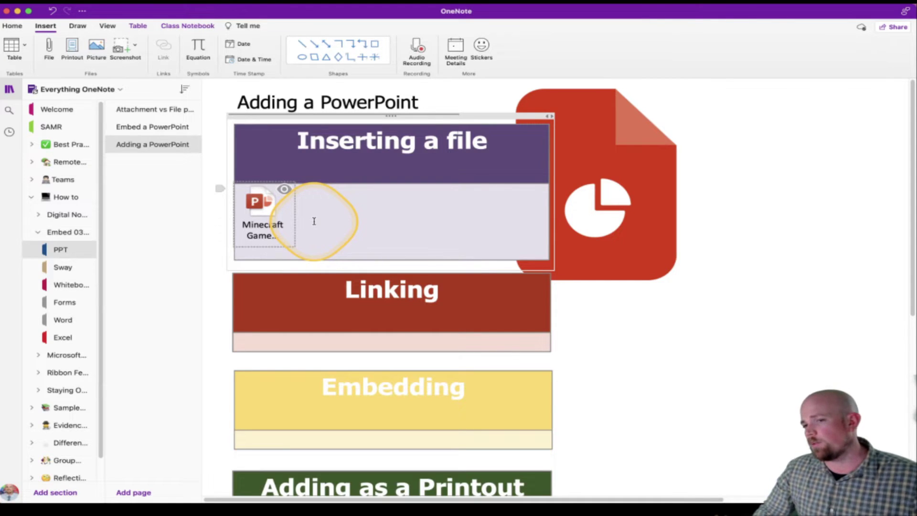
left_click(332, 344)
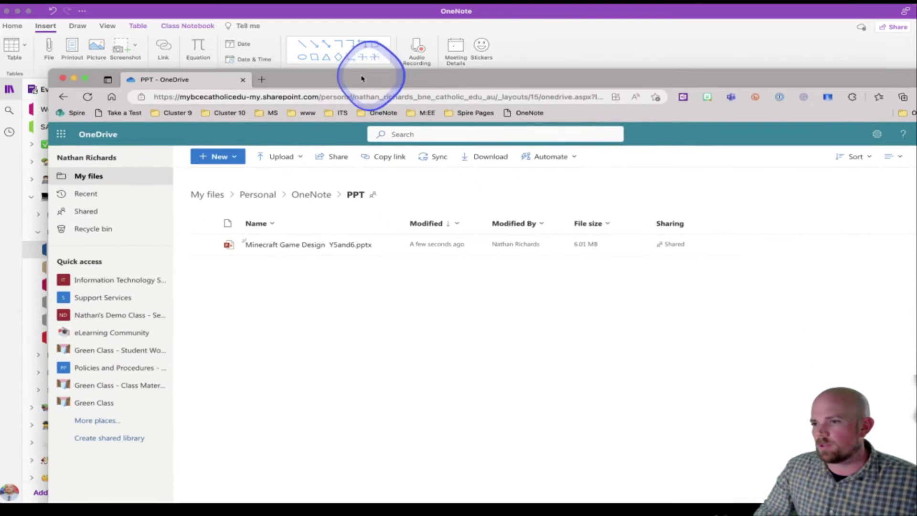
double_click(364, 77)
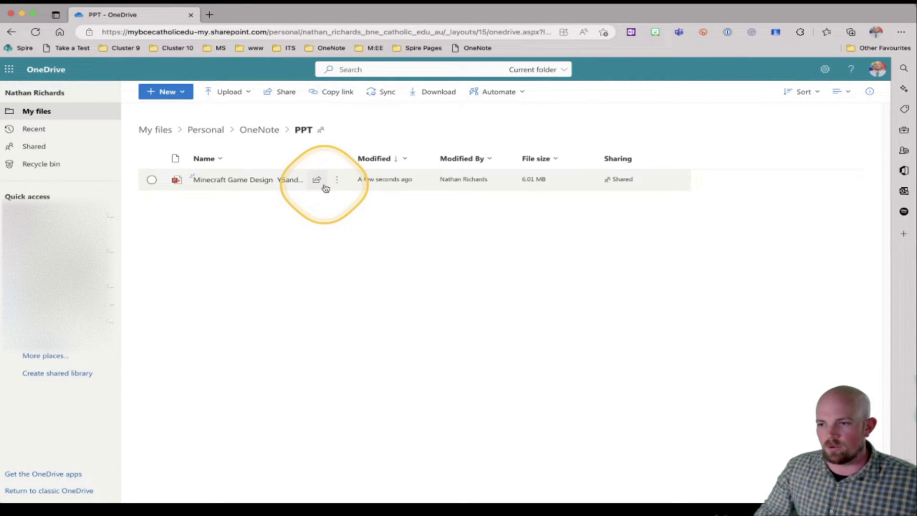
Step: Share Minecraft Game Design Y5and6.pptx with a Can edit link and copy that link
mouse_move(326, 186)
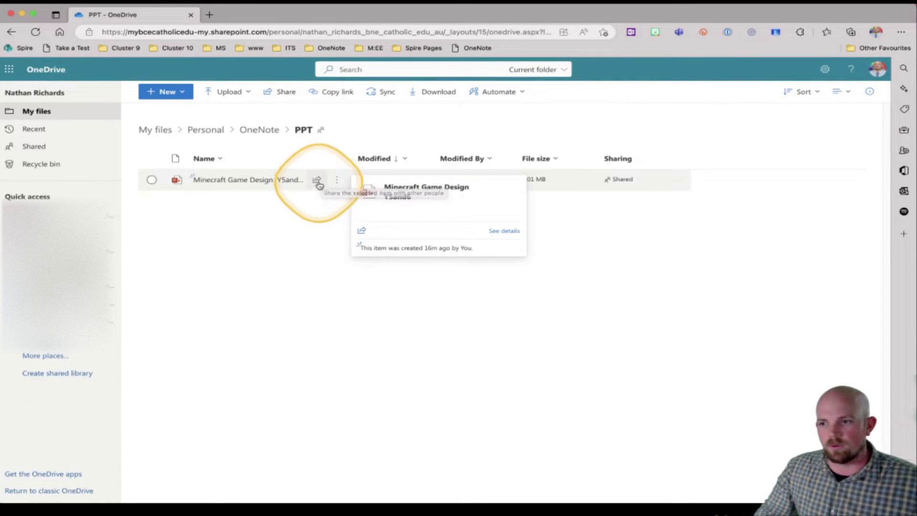
left_click(338, 181)
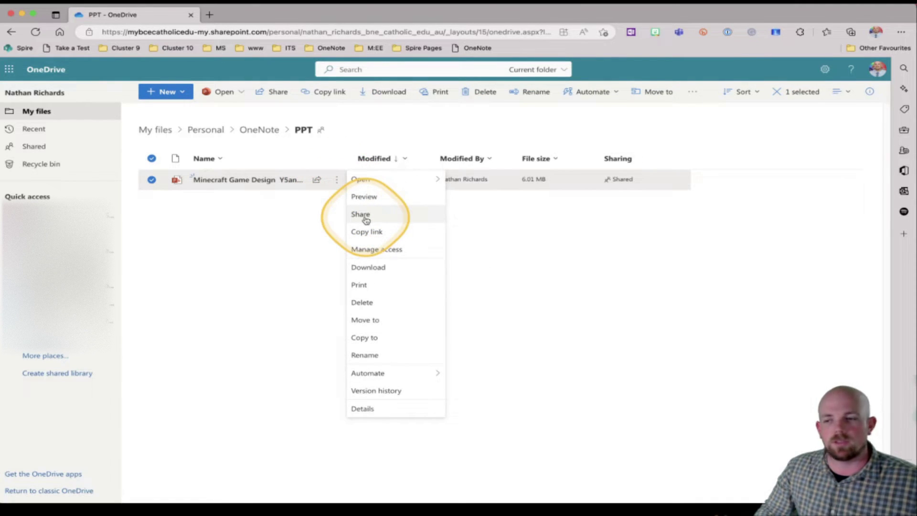
left_click(361, 214)
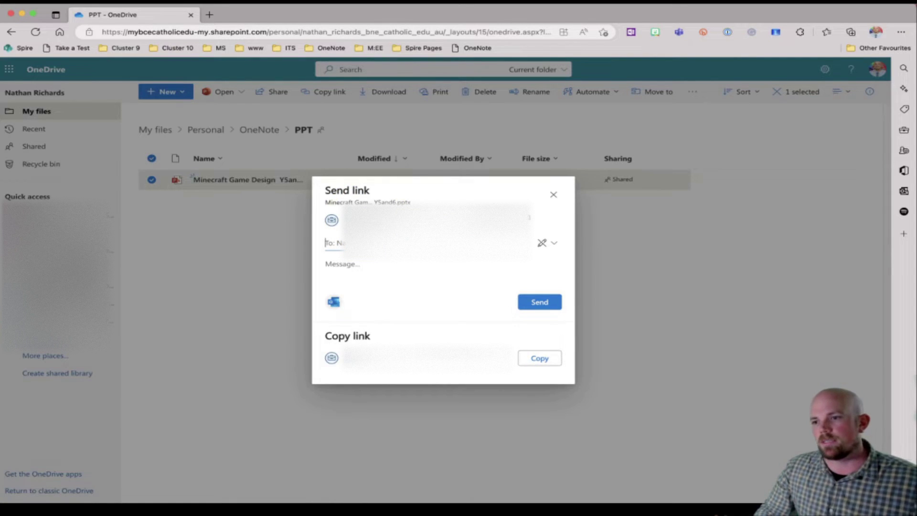
left_click(331, 220)
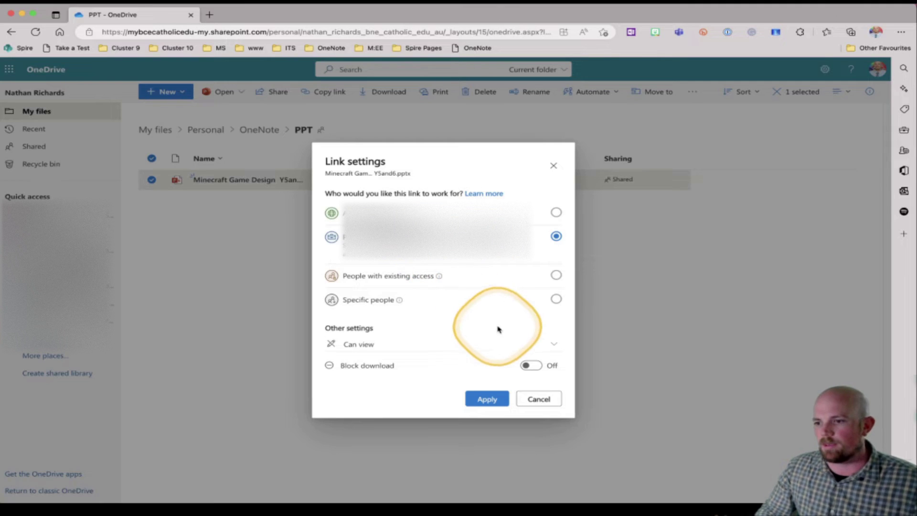
left_click(537, 349)
left_click(385, 361)
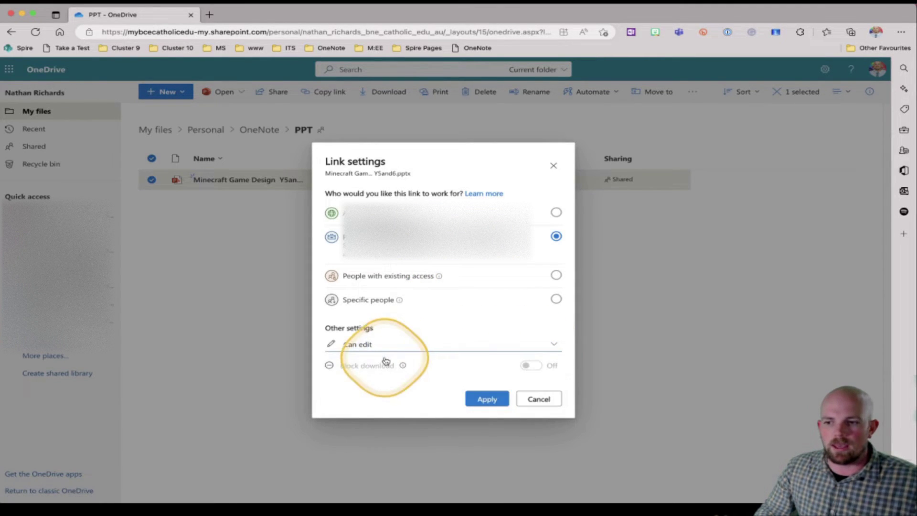
left_click(488, 399)
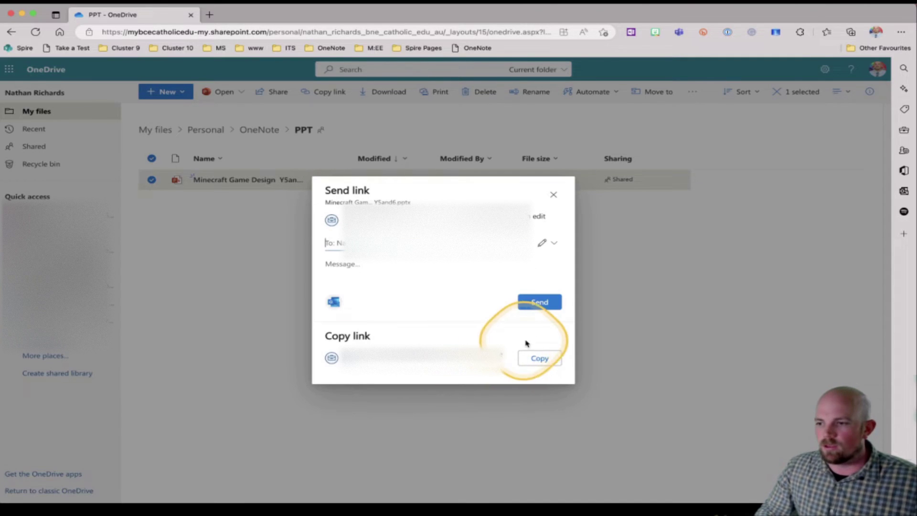
left_click(536, 359)
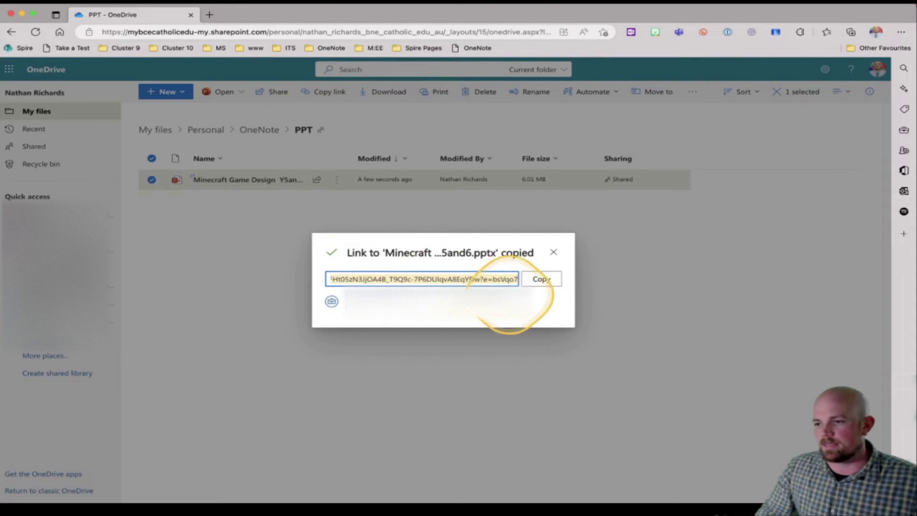
left_click(544, 280)
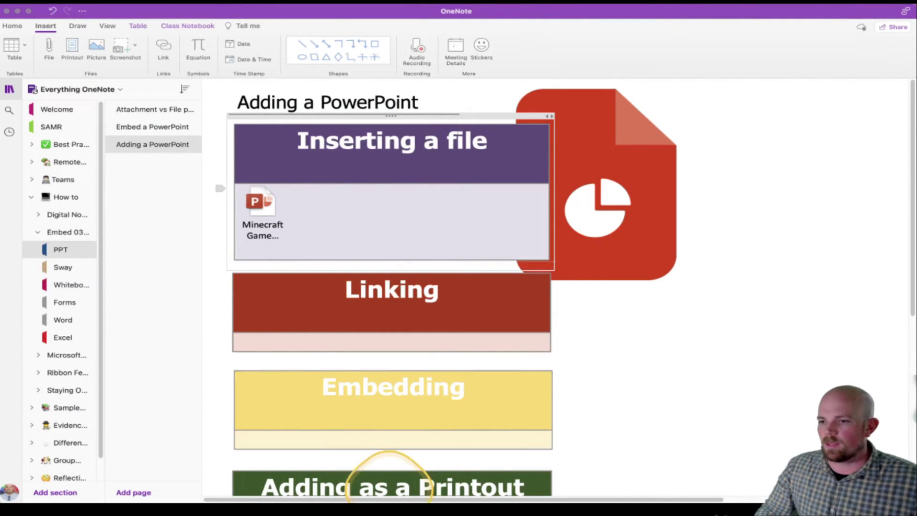
Step: Paste the presentation's share link into the Linking box's pink row and start a new line
left_click(323, 338)
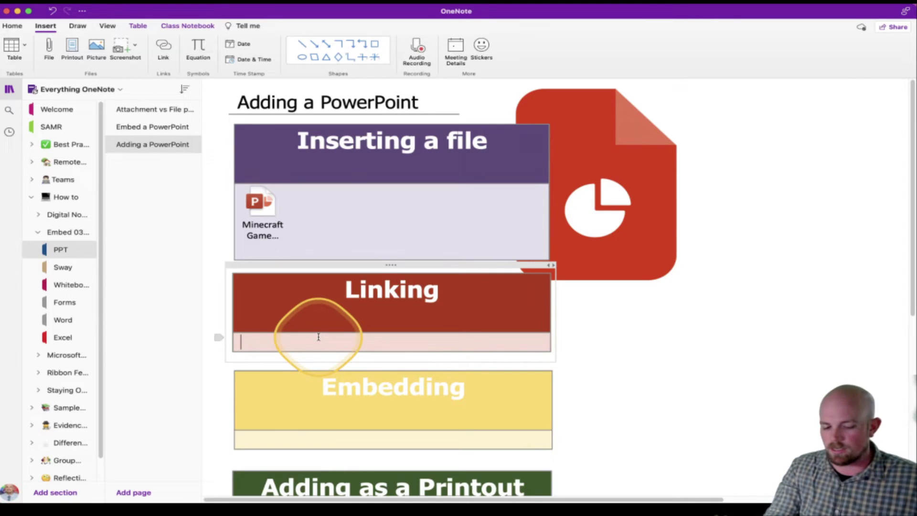
key("super+v")
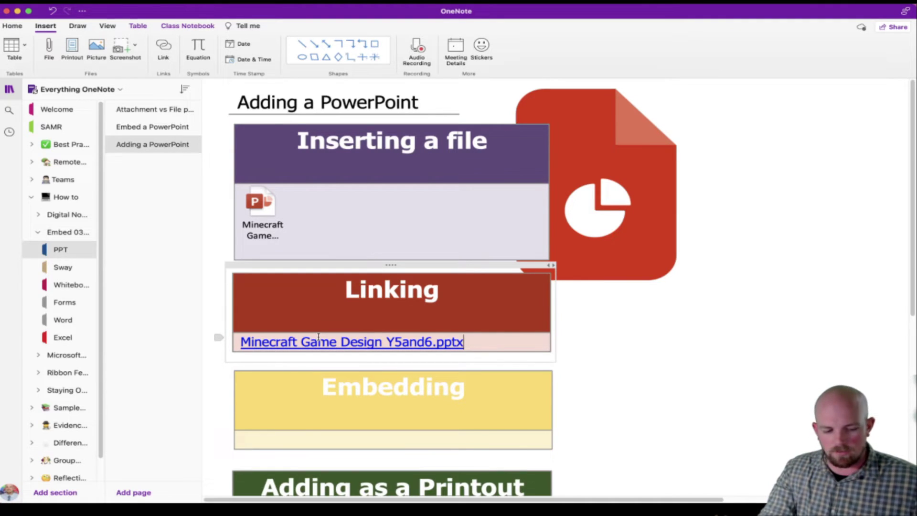
key("Return")
key("Return")
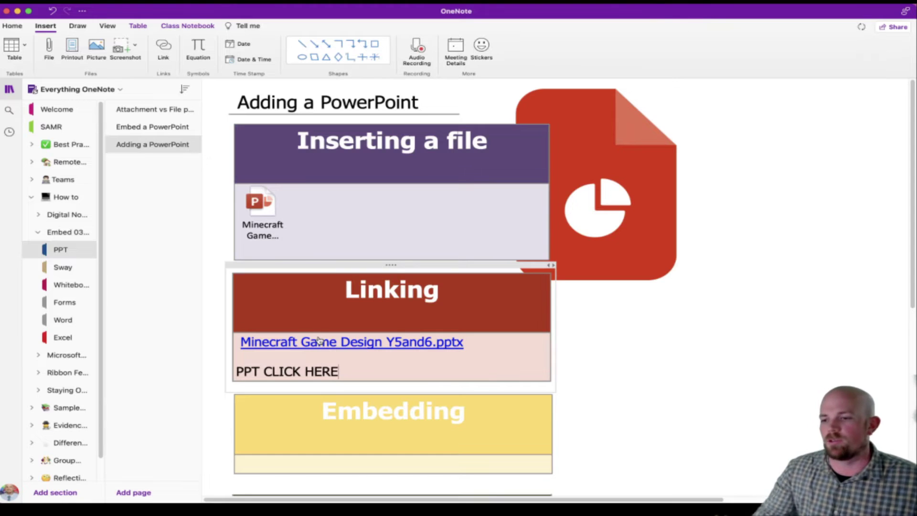
Step: Hyperlink the word PPT in 'PPT CLICK HERE' to the presentation's share address
left_click(249, 370)
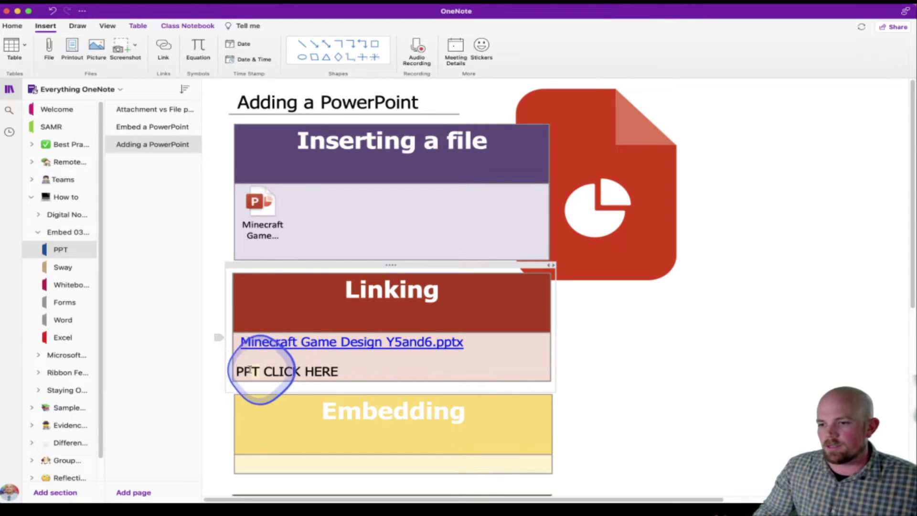
left_click(165, 46)
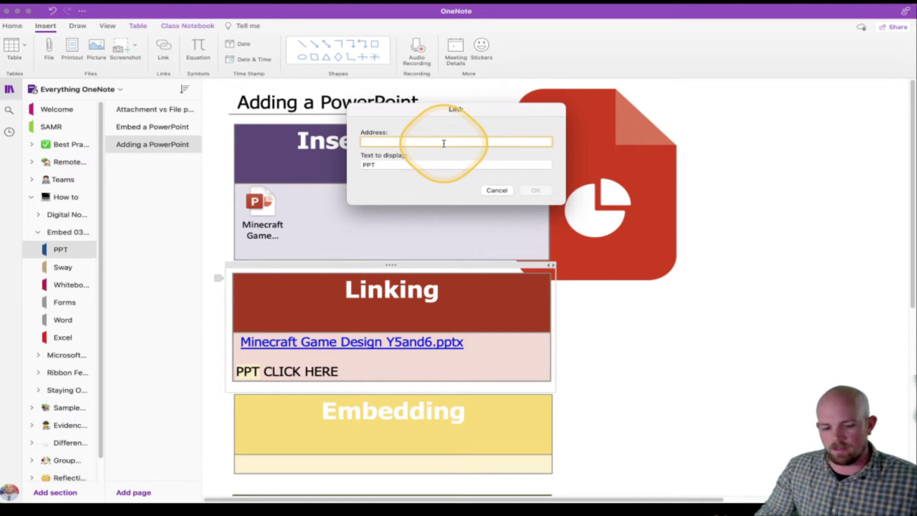
key("super+v")
left_click(534, 190)
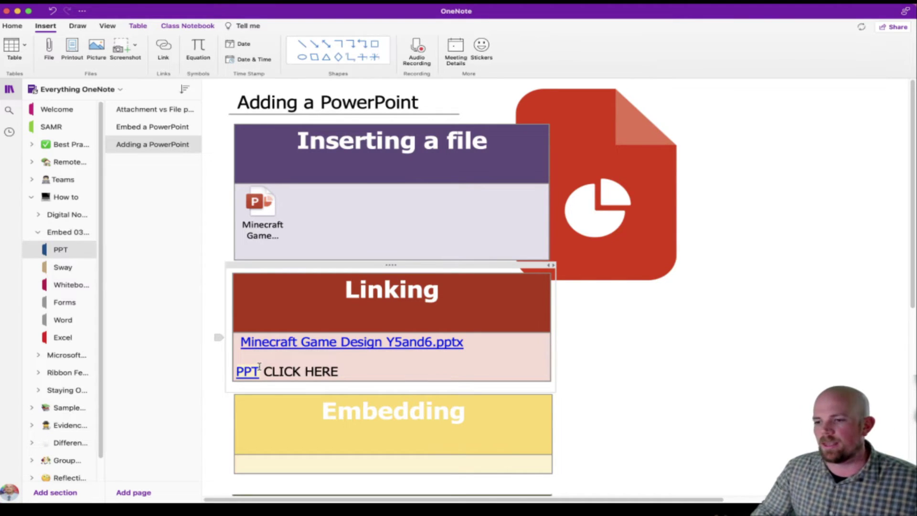
Step: Bring the OneDrive browser window forward and maximise it to fill the screen
scroll(467, 333, "down", 2)
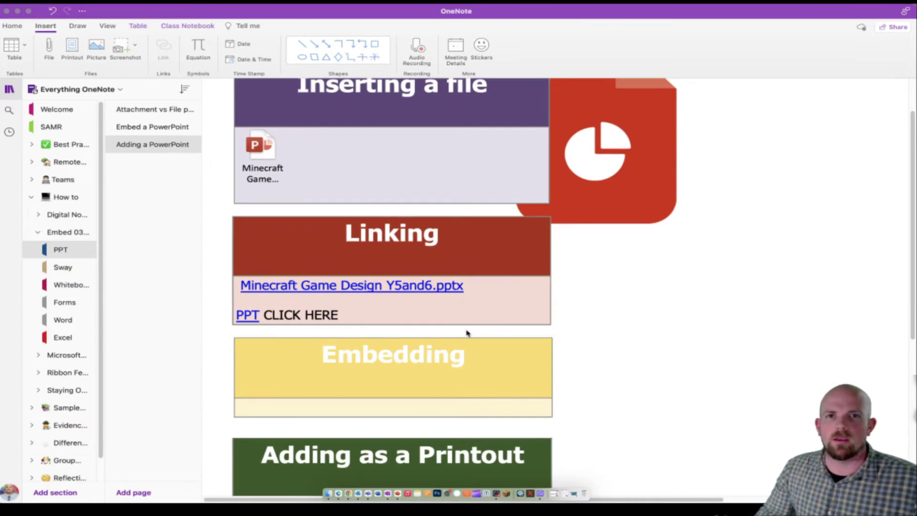
left_click(467, 332)
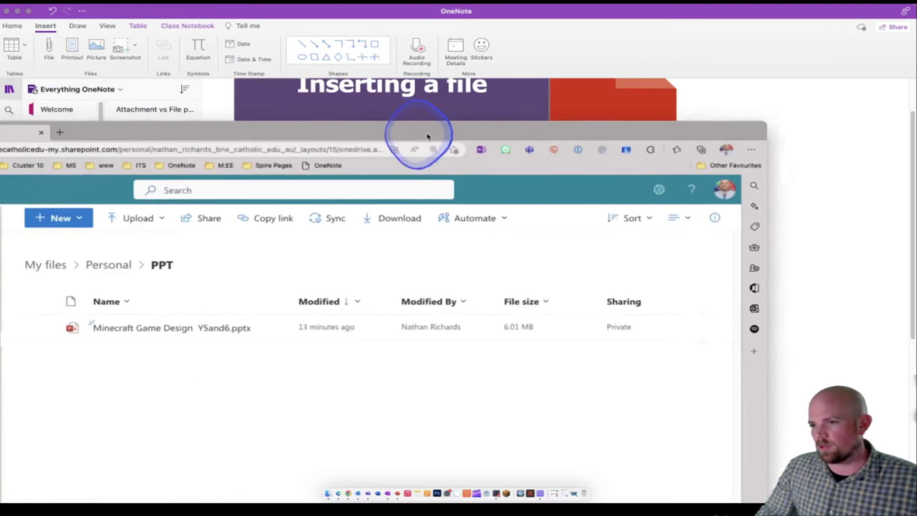
left_click_drag(420, 139, 597, 15)
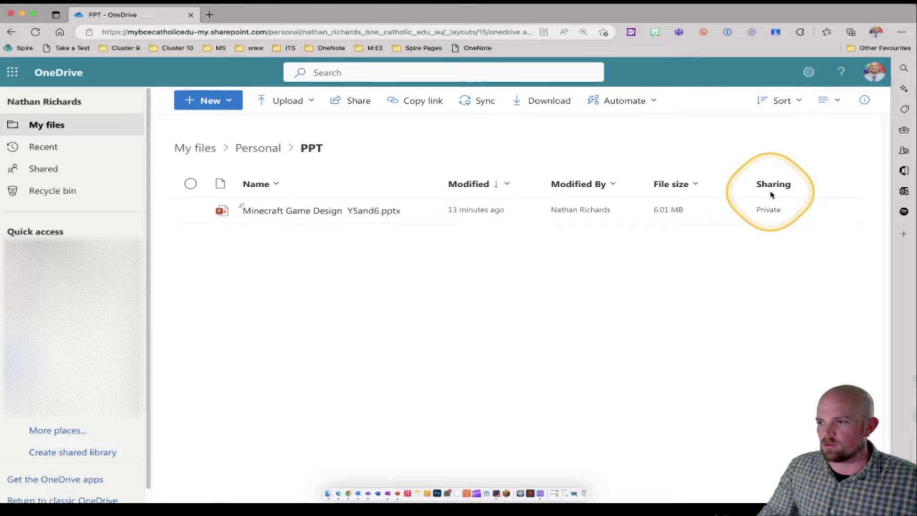
Step: Copy a view-only Brisbane Catholic Education link to Minecraft Game Design Y5and6.pptx
left_click(769, 212)
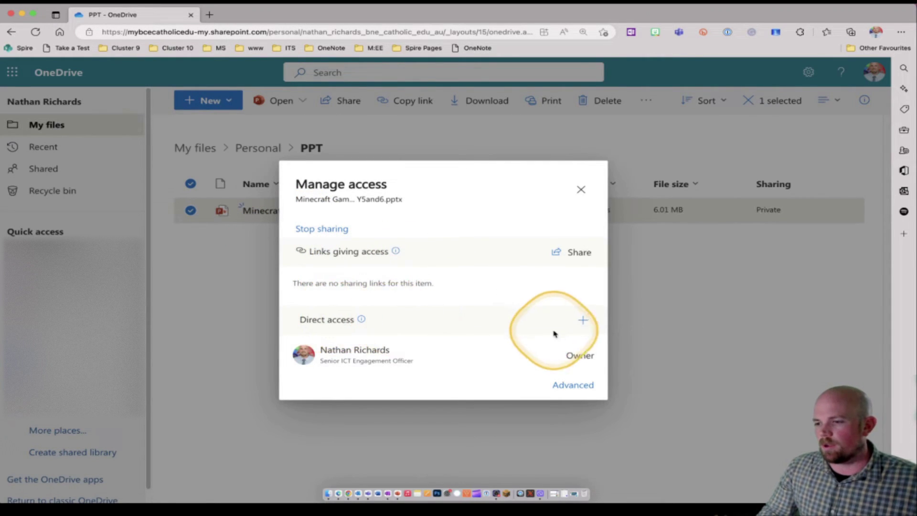
left_click(582, 323)
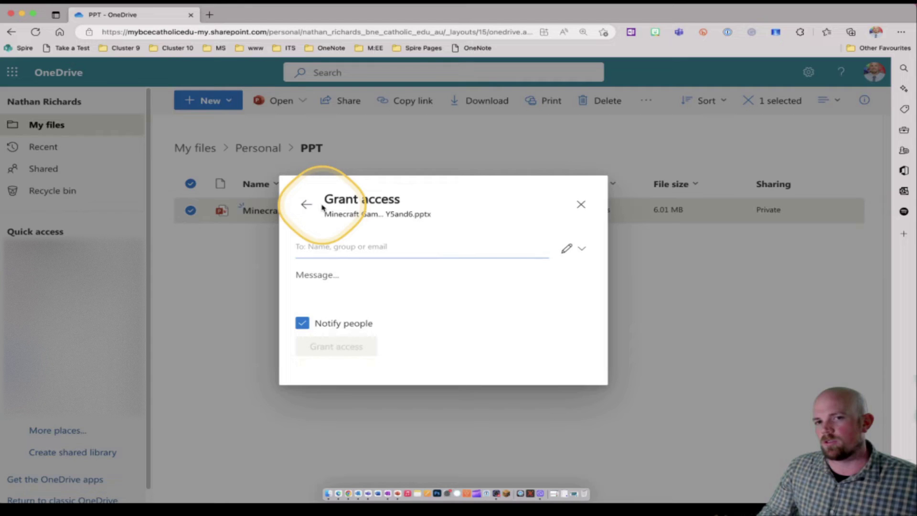
left_click(306, 204)
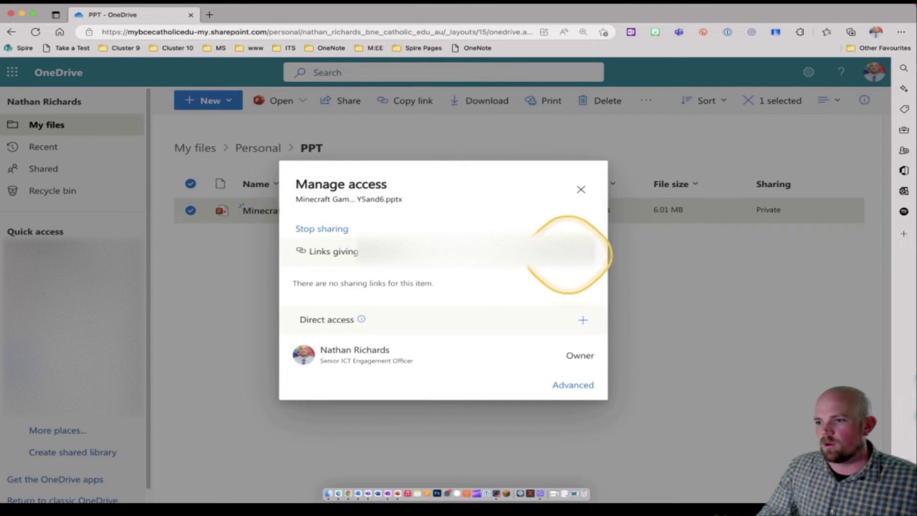
left_click(568, 253)
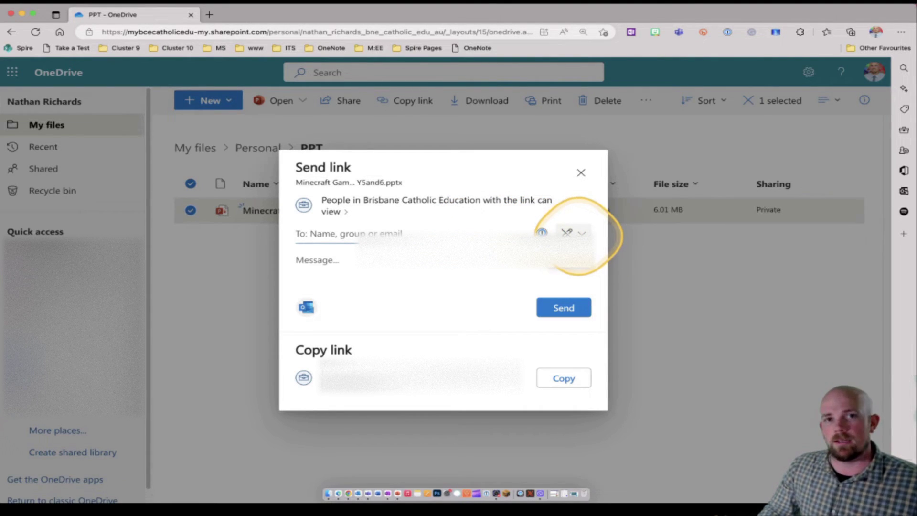
left_click(566, 387)
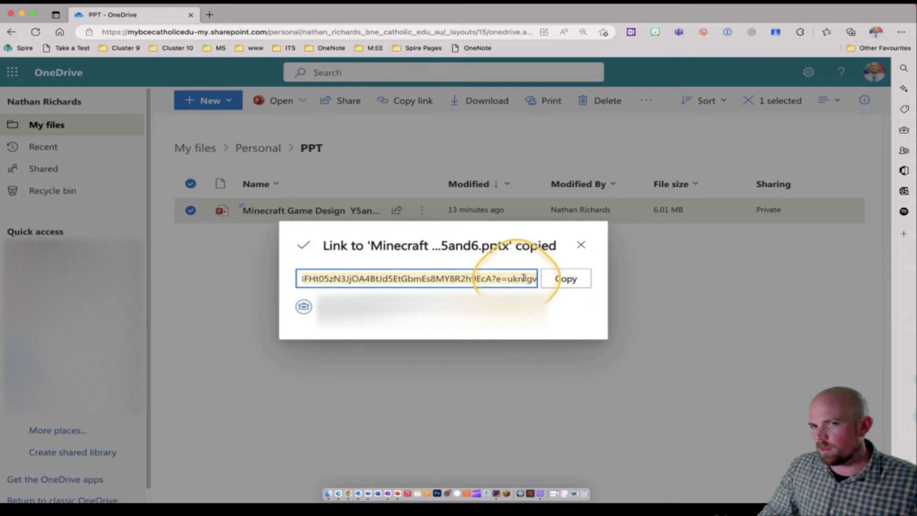
left_click(580, 245)
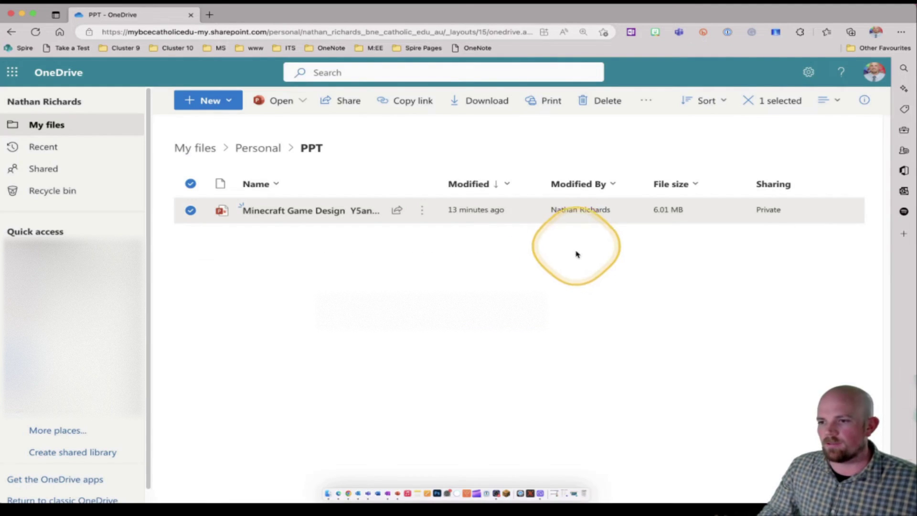
Step: Open Minecraft Game Design Y5and6 in PowerPoint for the web and copy its address
left_click(317, 213)
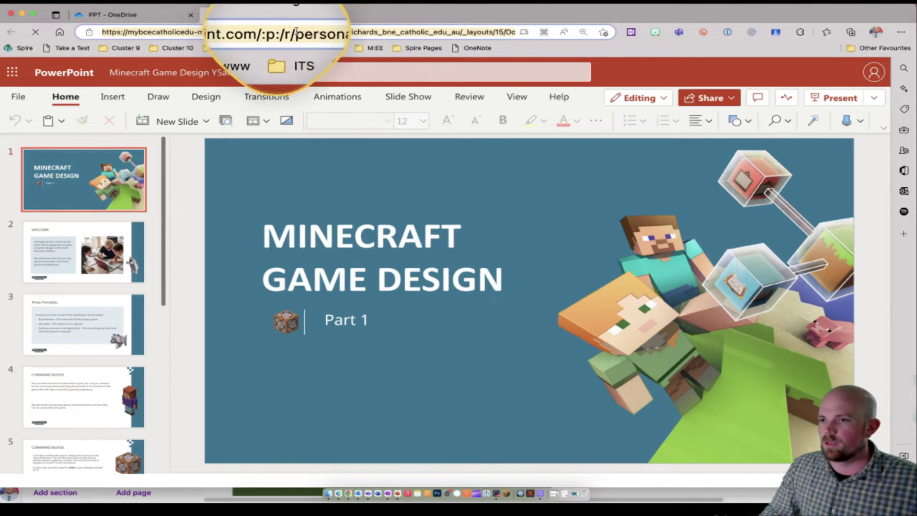
right_click(182, 32)
left_click(226, 147)
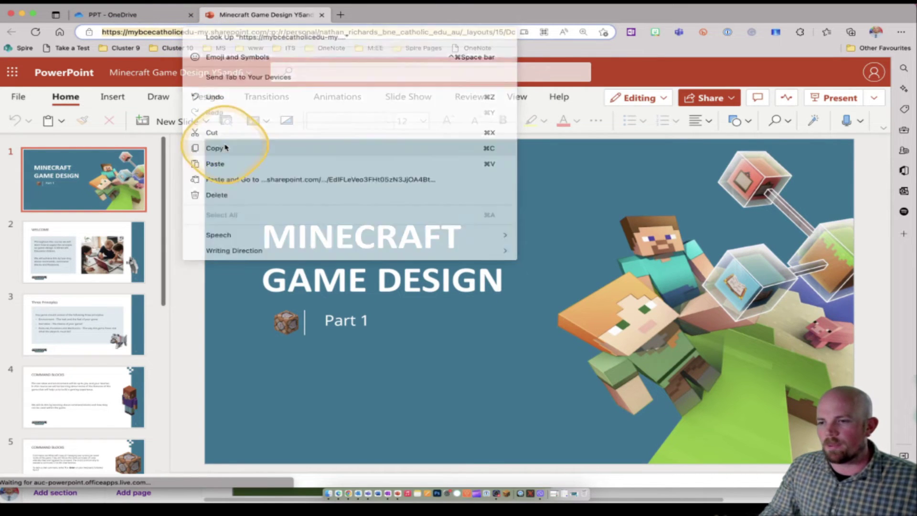
Step: Paste the presentation's web address into the Embedding box to create a live viewer
left_click_drag(467, 24, 0, 26)
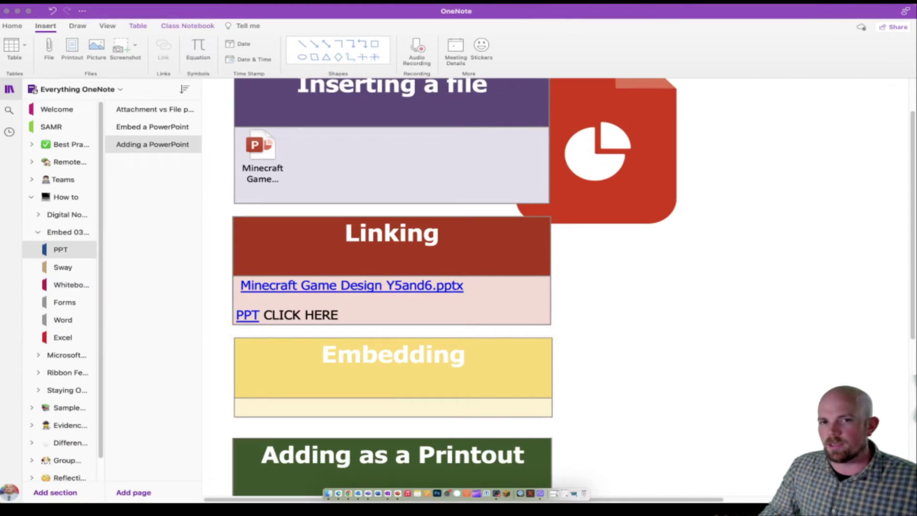
left_click(420, 402)
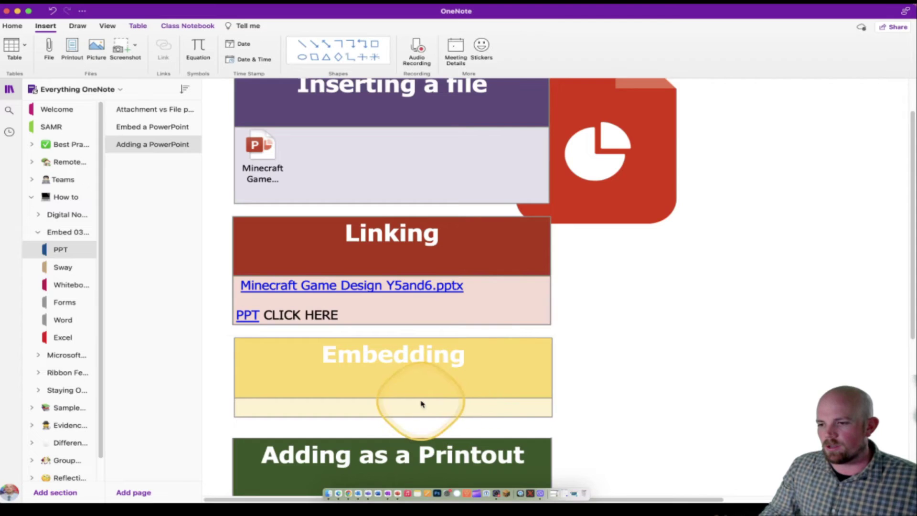
left_click(387, 402)
right_click(386, 403)
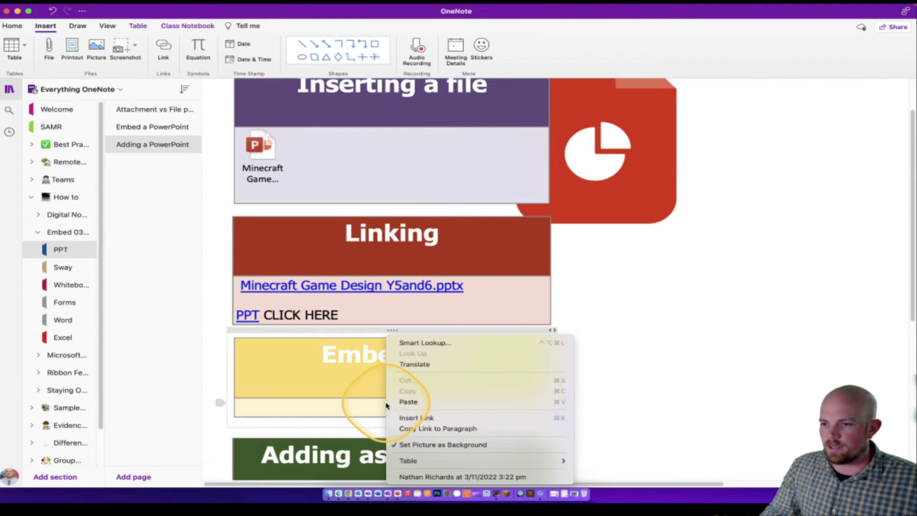
left_click(418, 400)
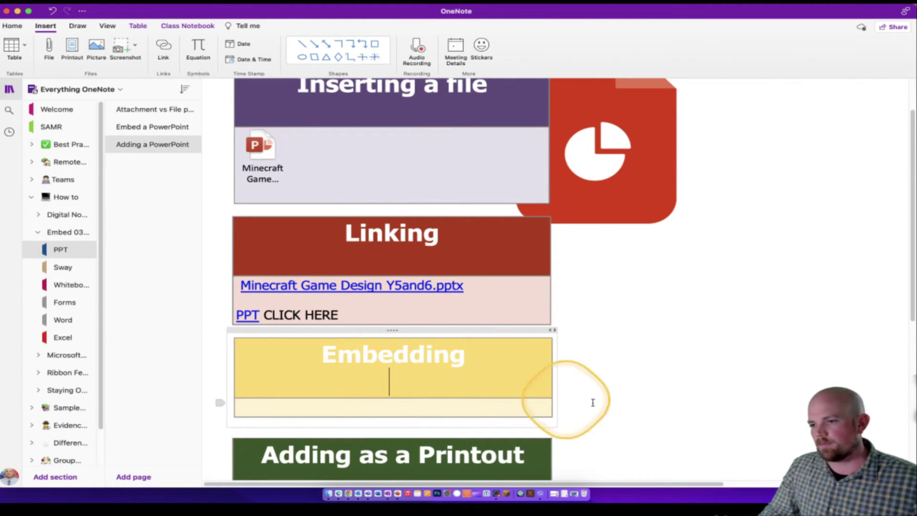
key("super+v")
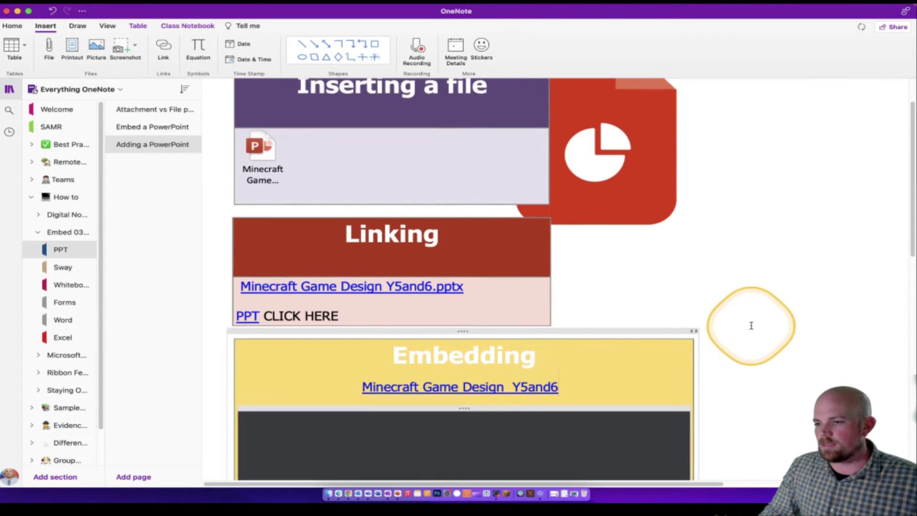
Step: Page the embedded Minecraft presentation forward to slide 7 of 9, Command Blocks
scroll(749, 325, "down", 5)
scroll(752, 325, "down", 6)
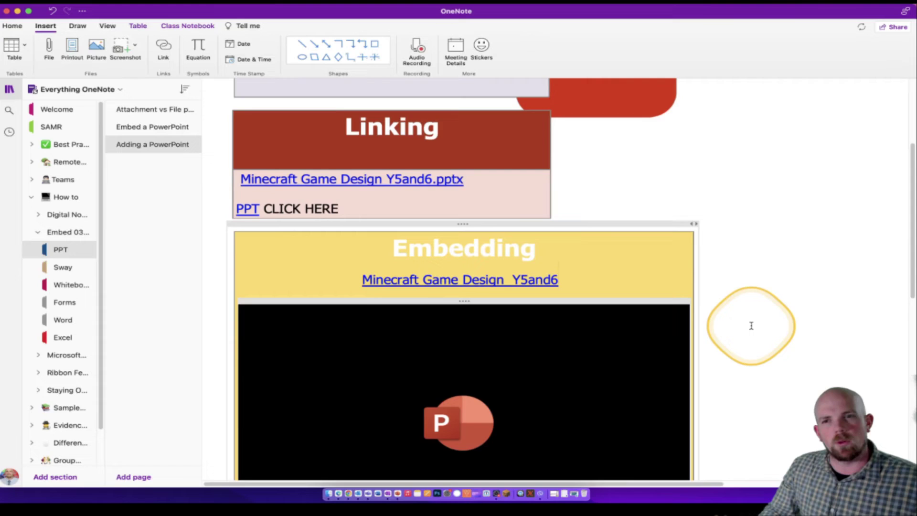
scroll(752, 325, "down", 2)
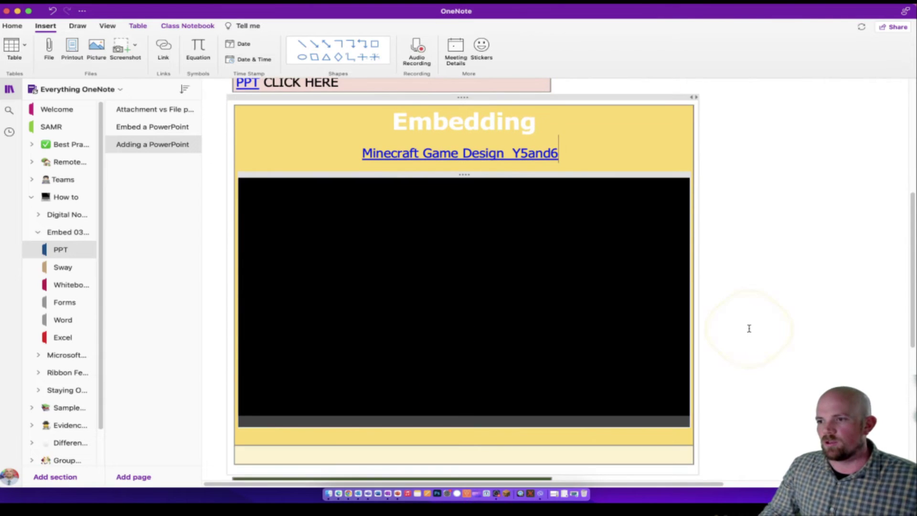
left_click(749, 328)
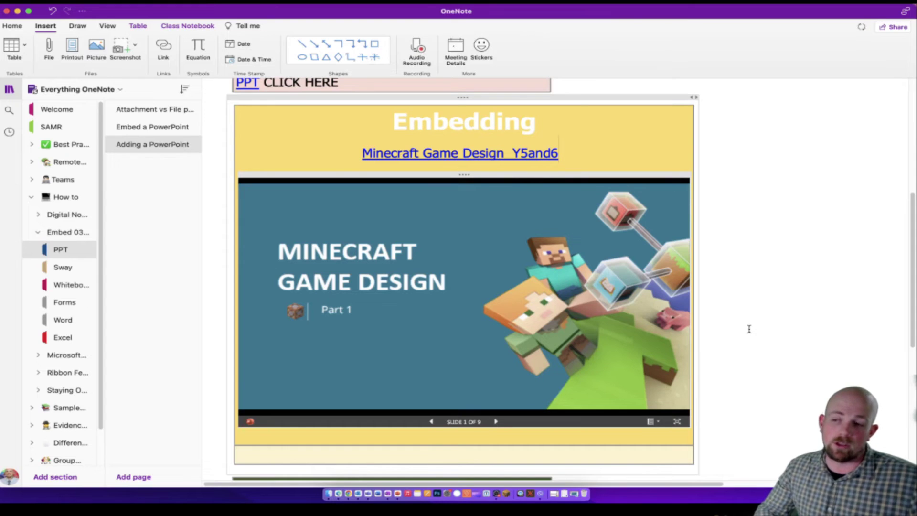
left_click(479, 429)
left_click(496, 422)
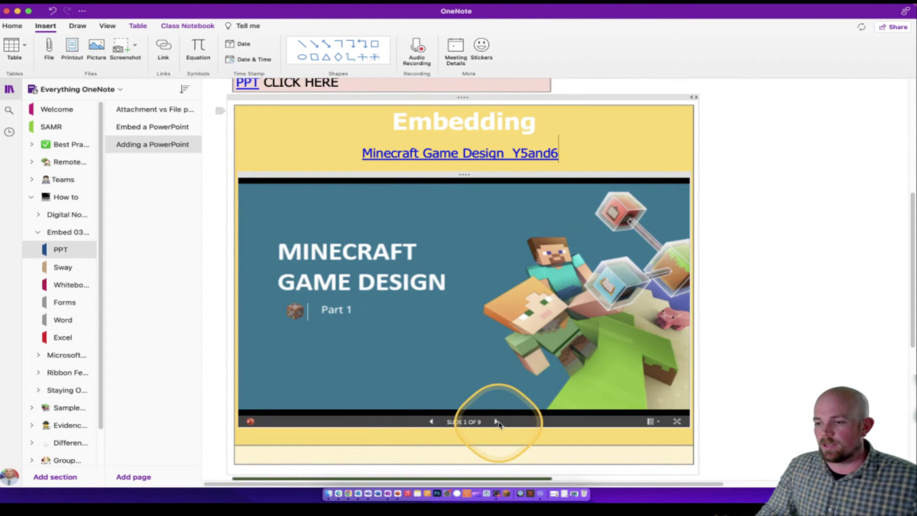
left_click(497, 422)
left_click(497, 423)
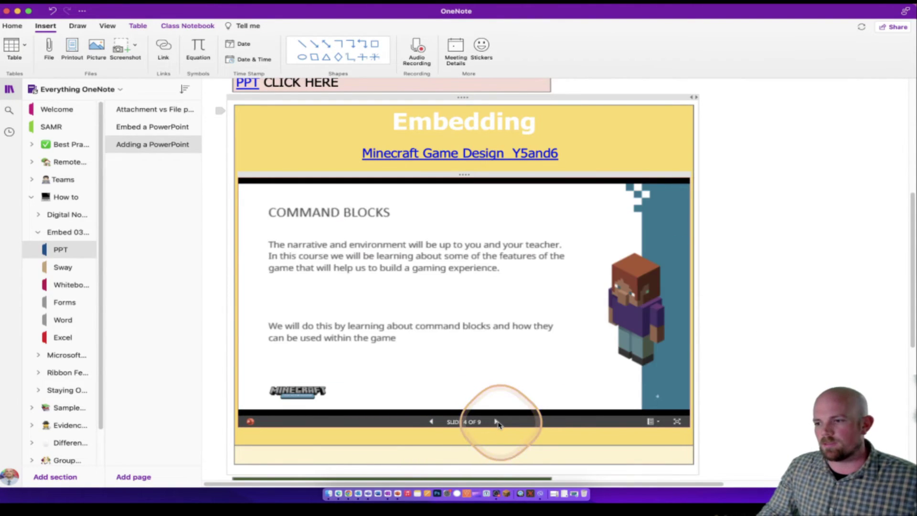
left_click(497, 422)
left_click(497, 422)
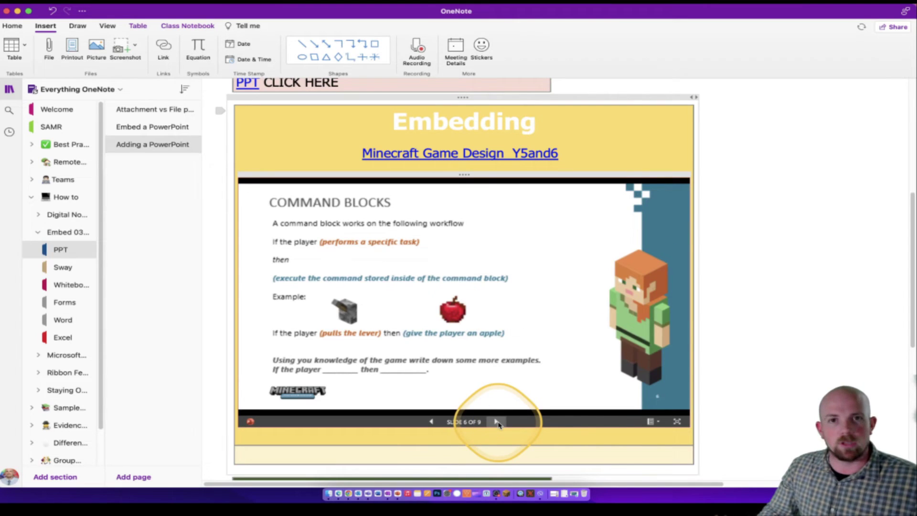
left_click(497, 422)
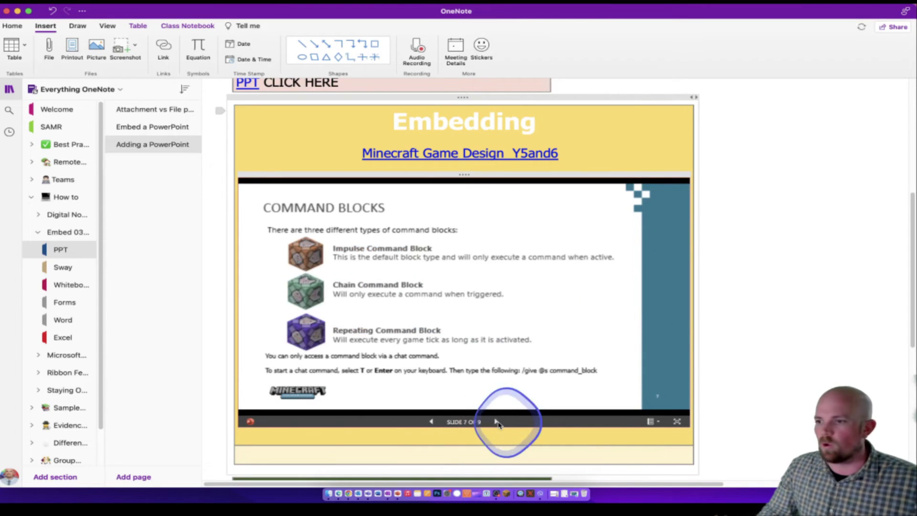
left_click(433, 422)
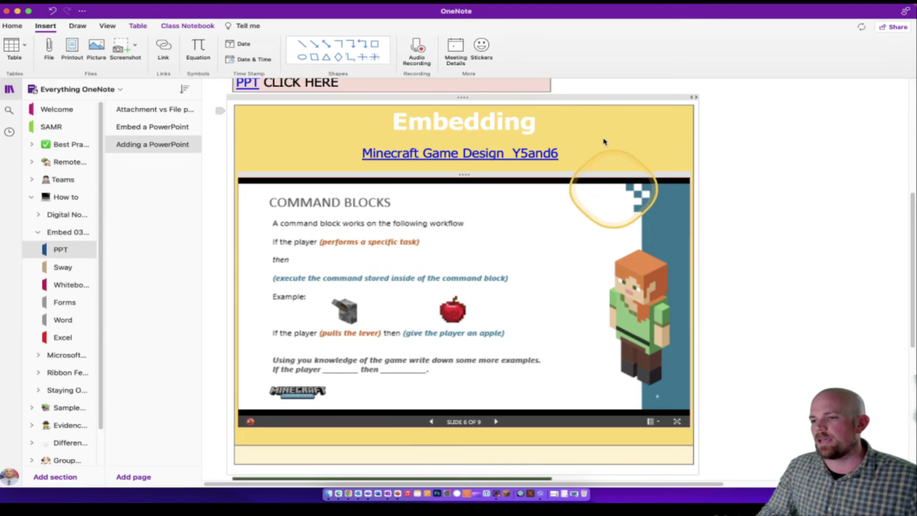
left_click(497, 422)
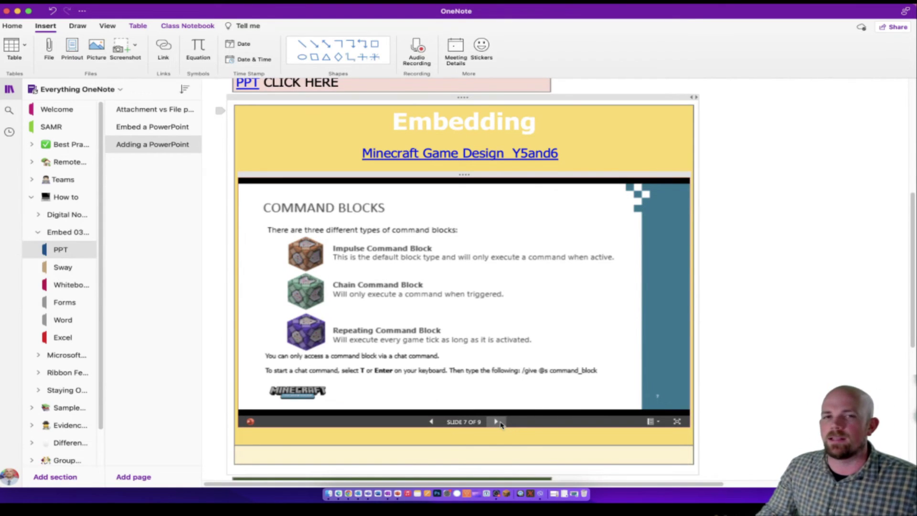
left_click(500, 424)
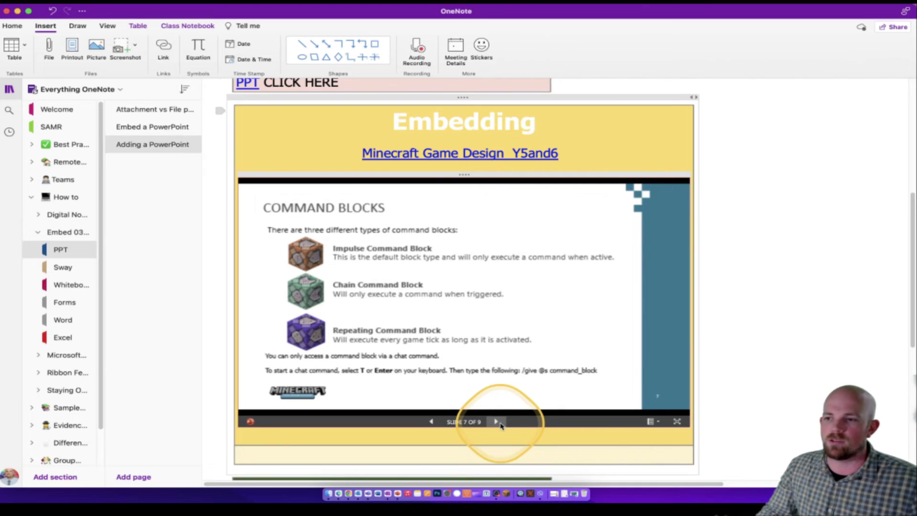
left_click(782, 333)
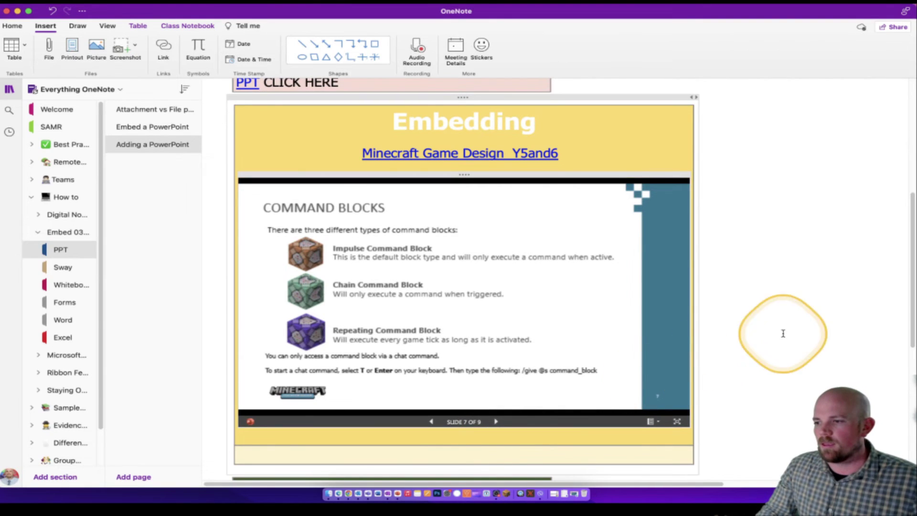
Step: Insert the Minecraft Game Design .pptx from the Desktop as printout slides under Adding as a Printout
scroll(756, 409, "down", 3)
scroll(756, 410, "down", 4)
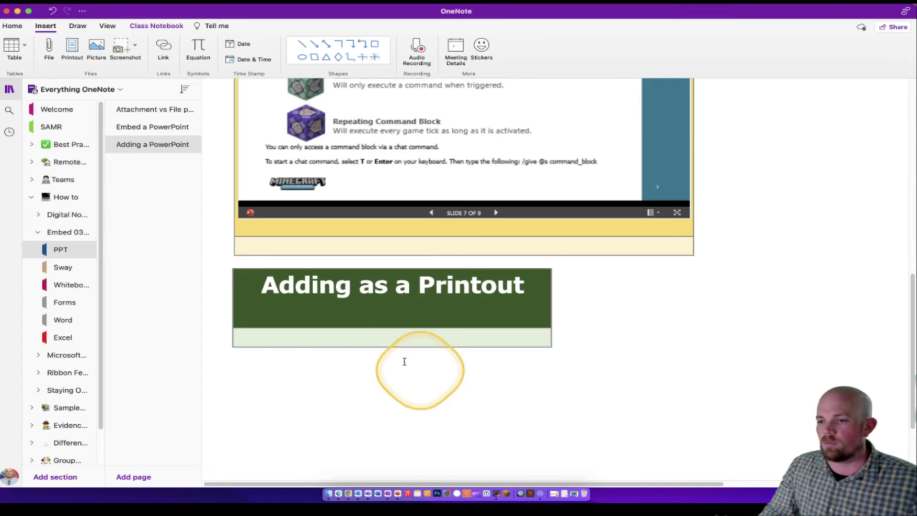
left_click(311, 336)
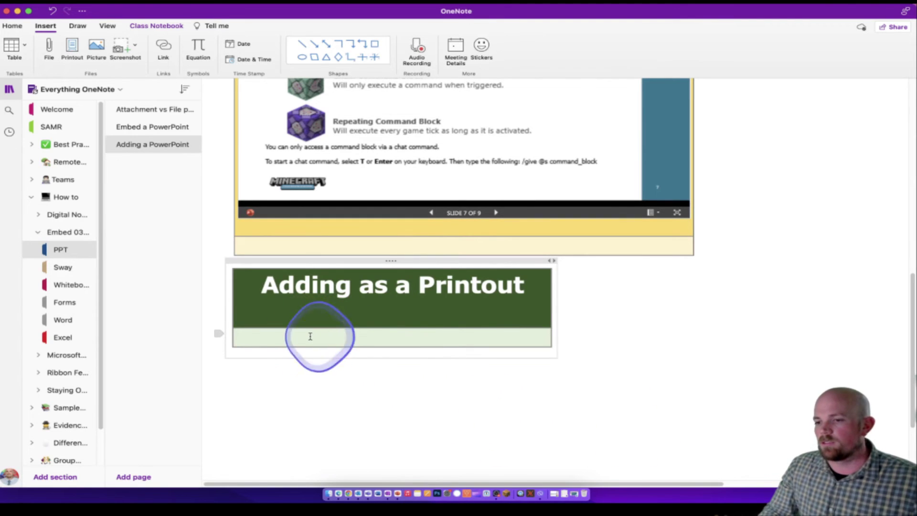
left_click(72, 46)
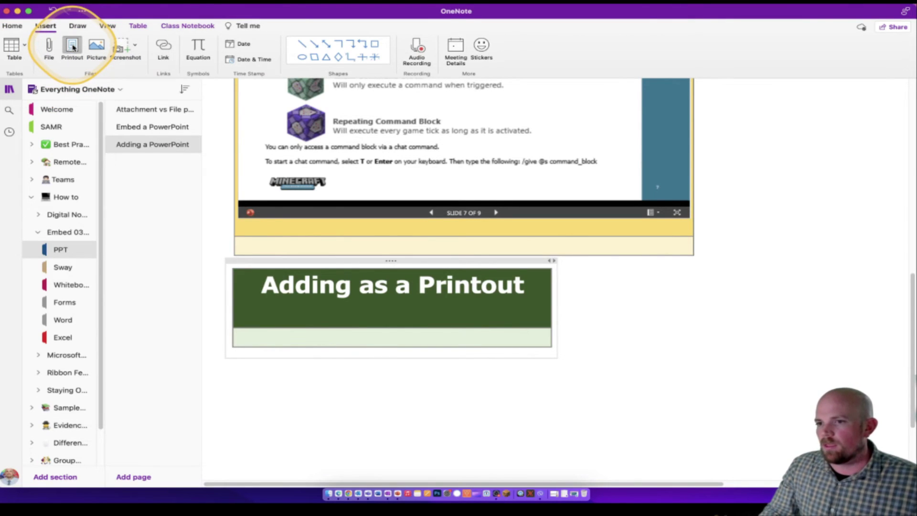
left_click(338, 136)
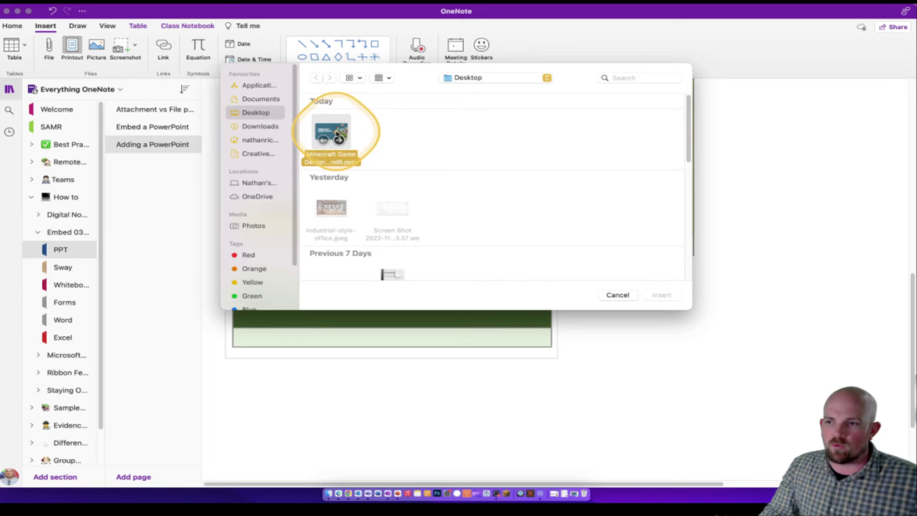
left_click(657, 296)
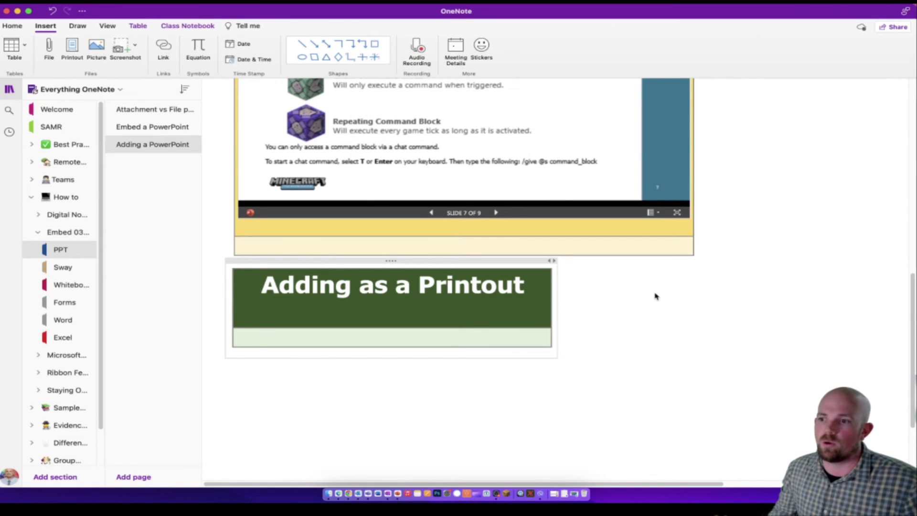
Step: Set the WELCOME printout slide image as the page background so it stays fixed
scroll(655, 296, "down", 20)
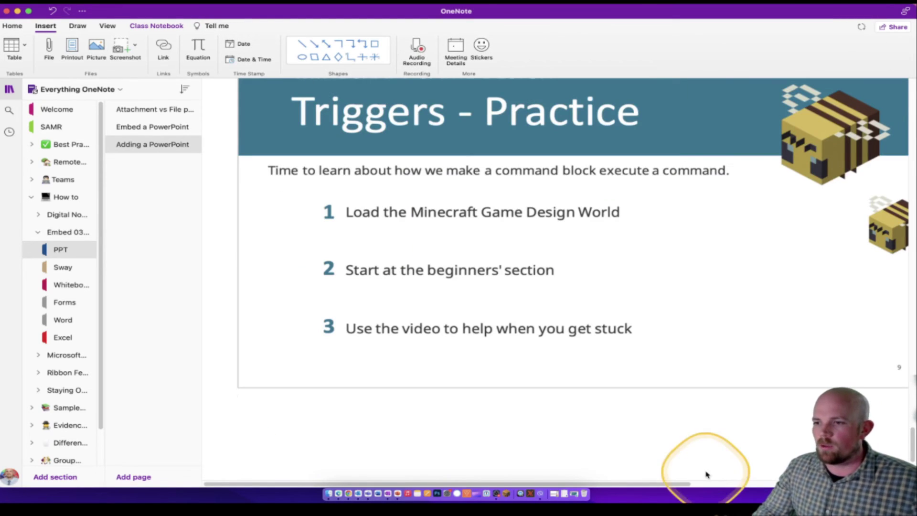
scroll(668, 381, "up", 5)
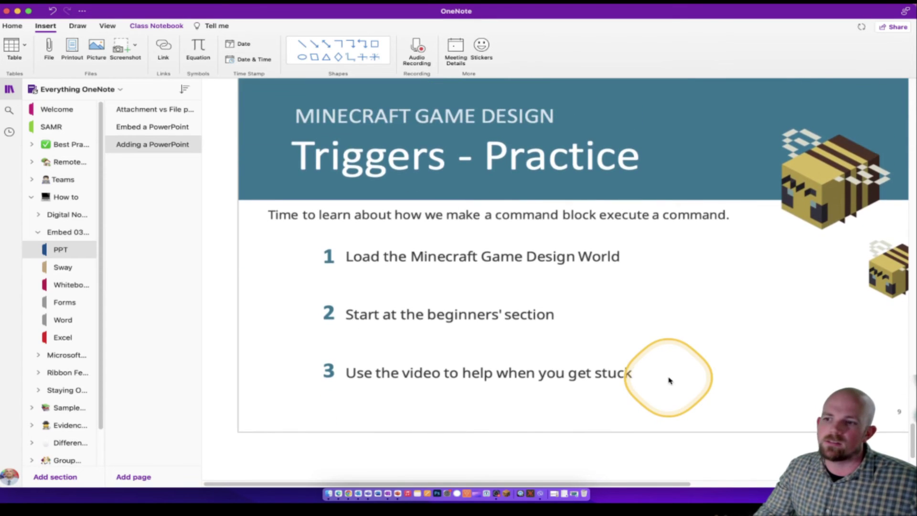
scroll(657, 399, "up", 20)
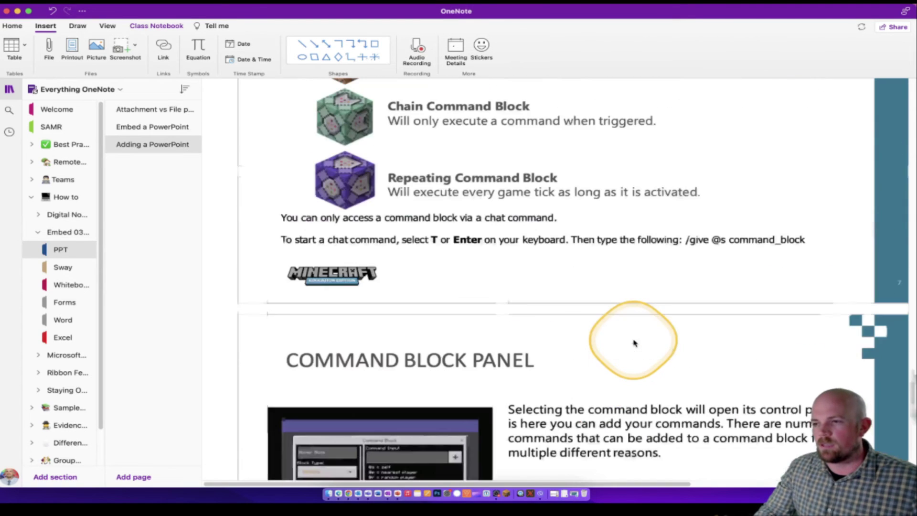
scroll(633, 342, "up", 5)
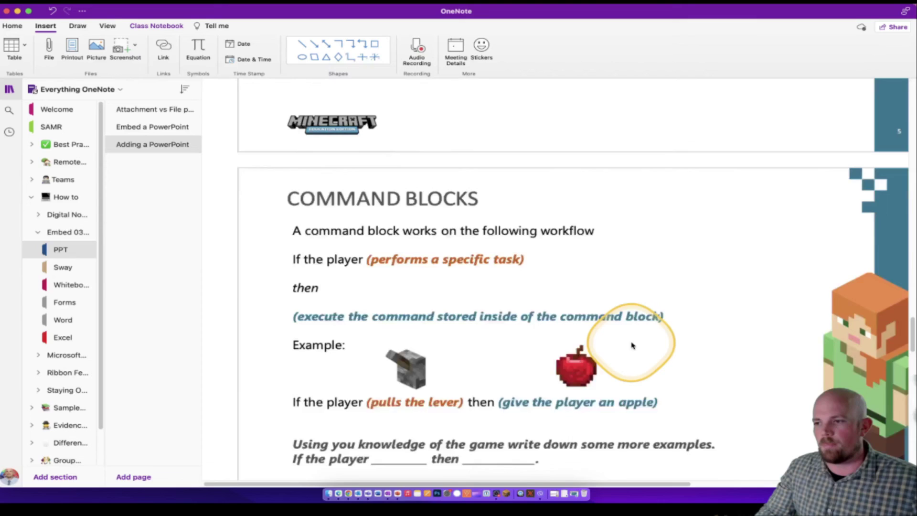
scroll(632, 345, "up", 10)
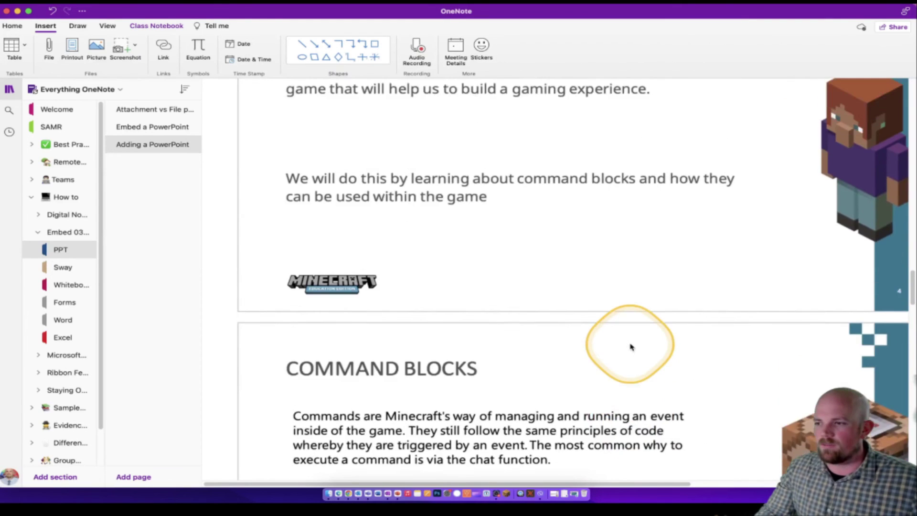
scroll(632, 347, "up", 5)
scroll(630, 347, "up", 15)
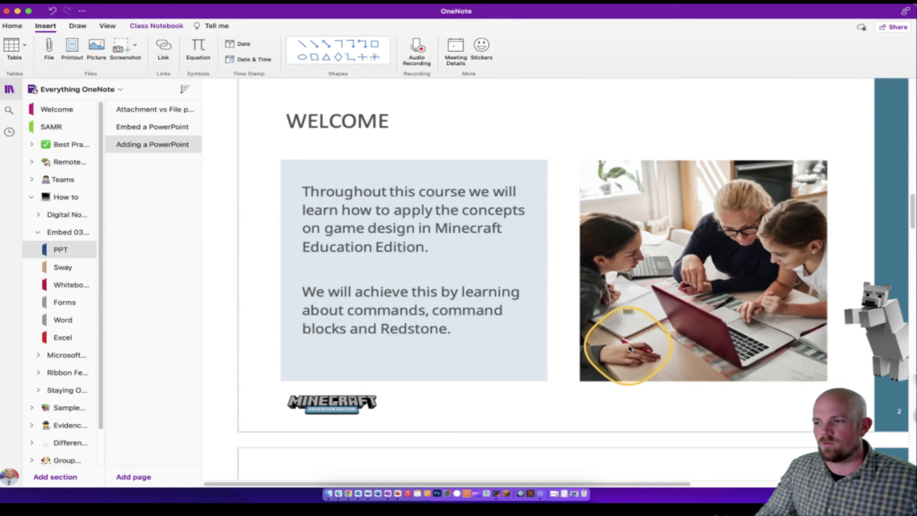
scroll(629, 349, "up", 15)
scroll(627, 349, "down", 4)
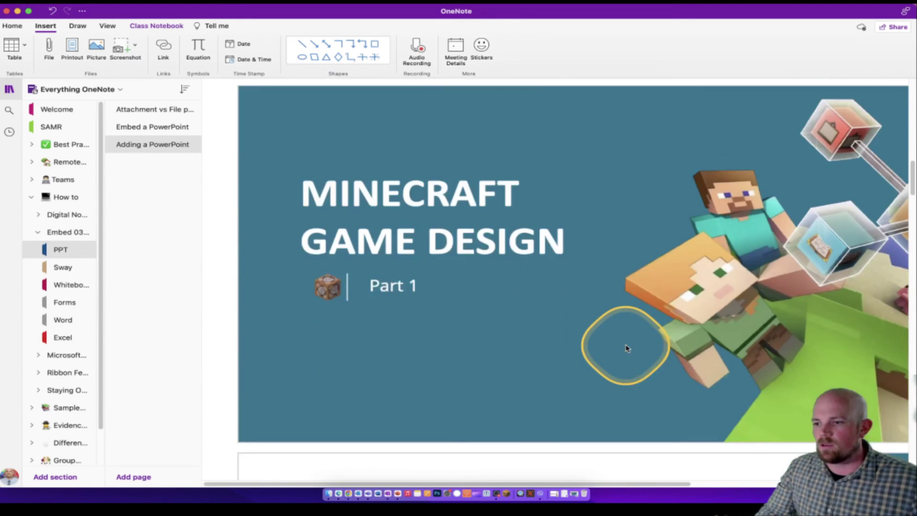
scroll(628, 348, "down", 8)
left_click(558, 267)
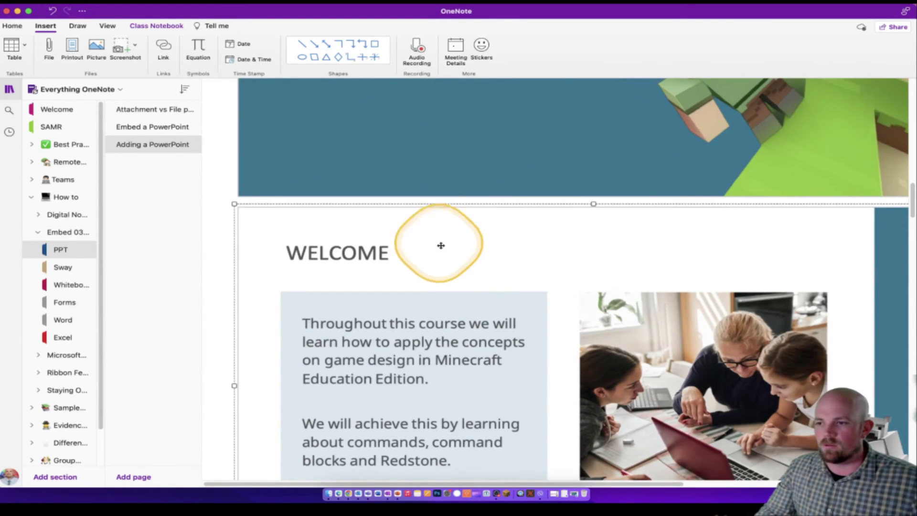
right_click(441, 246)
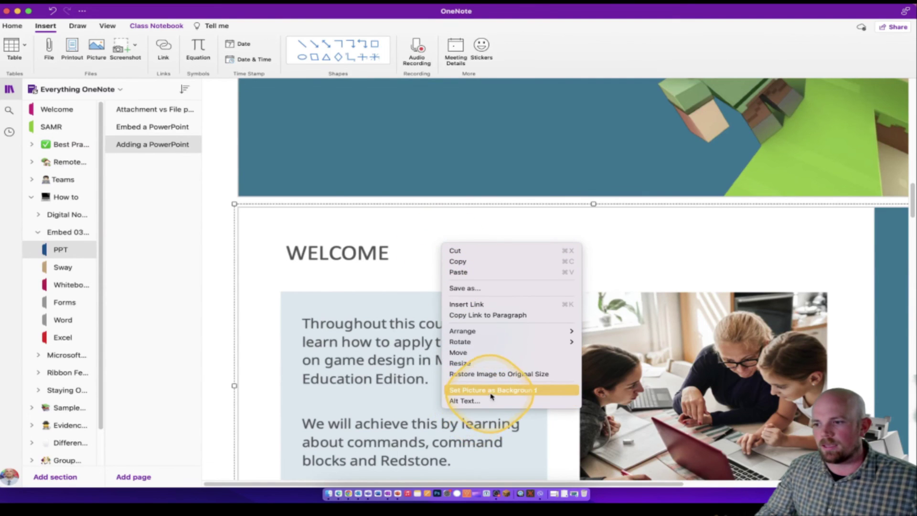
left_click(473, 390)
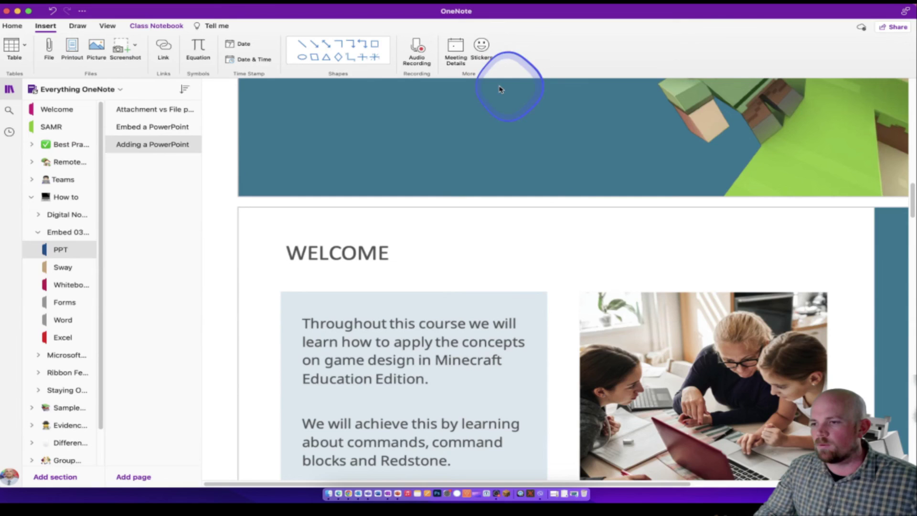
left_click(492, 124)
scroll(489, 287, "down", 3)
scroll(487, 300, "up", 15)
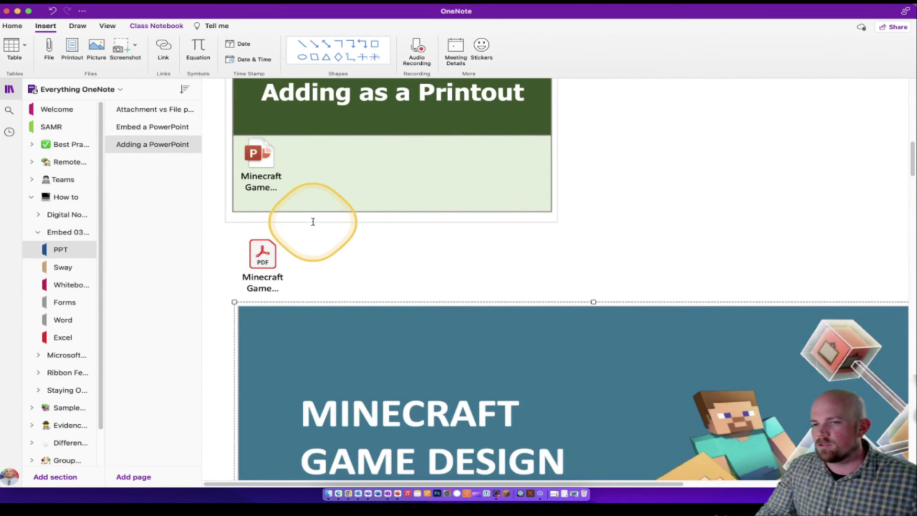
Step: Delete the PowerPoint attachment icon left by the printout
left_click(264, 164)
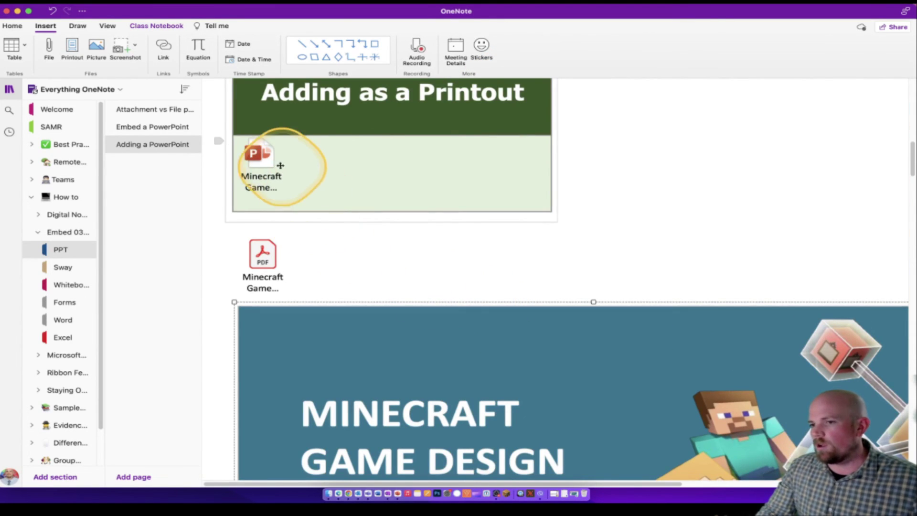
left_click(255, 256)
left_click(266, 165)
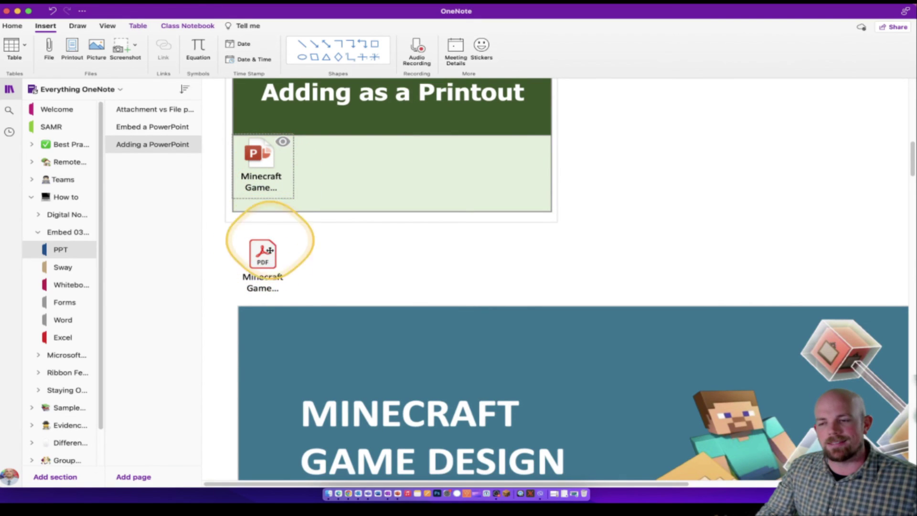
left_click(269, 272)
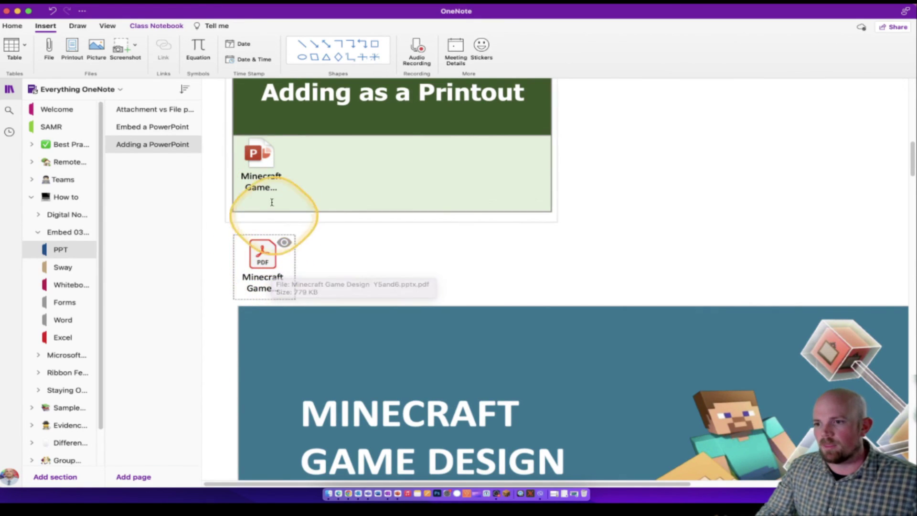
left_click(266, 154)
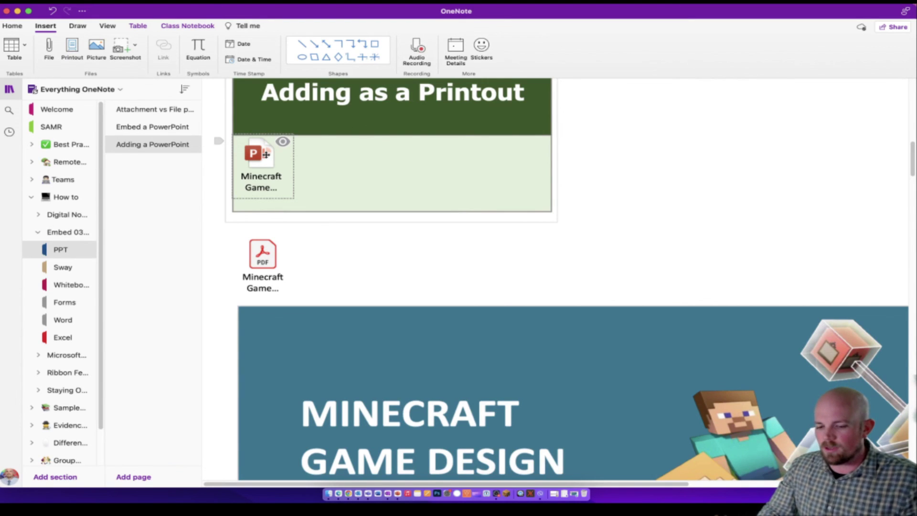
key("BackSpace")
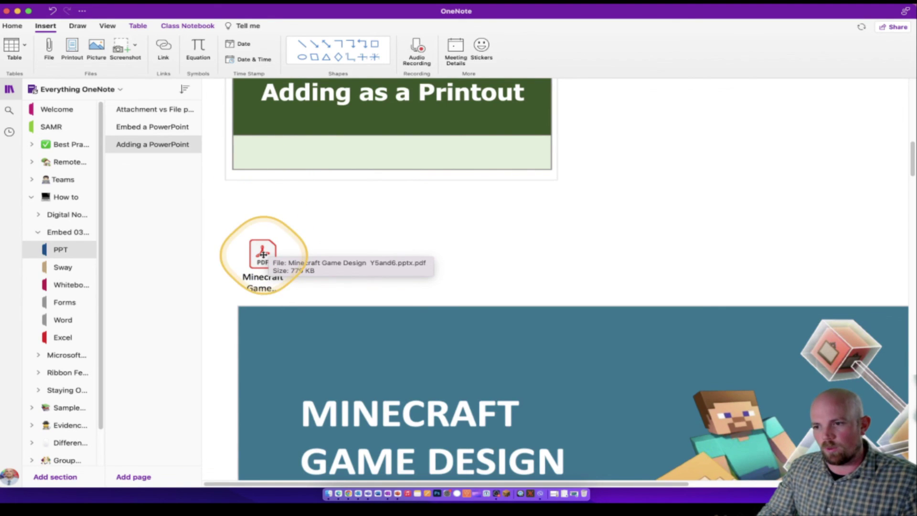
Step: Delete the Minecraft Game PDF attachment icon, leaving only the slide images
left_click(265, 261)
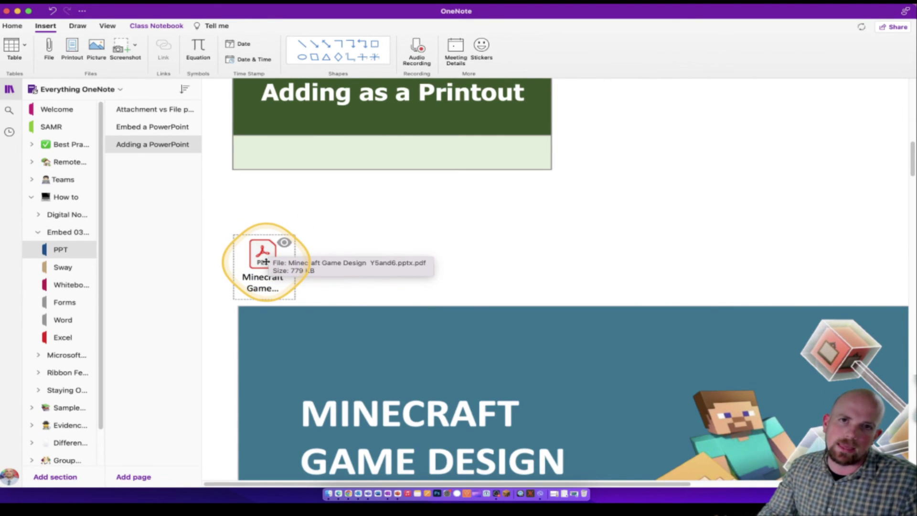
key("BackSpace")
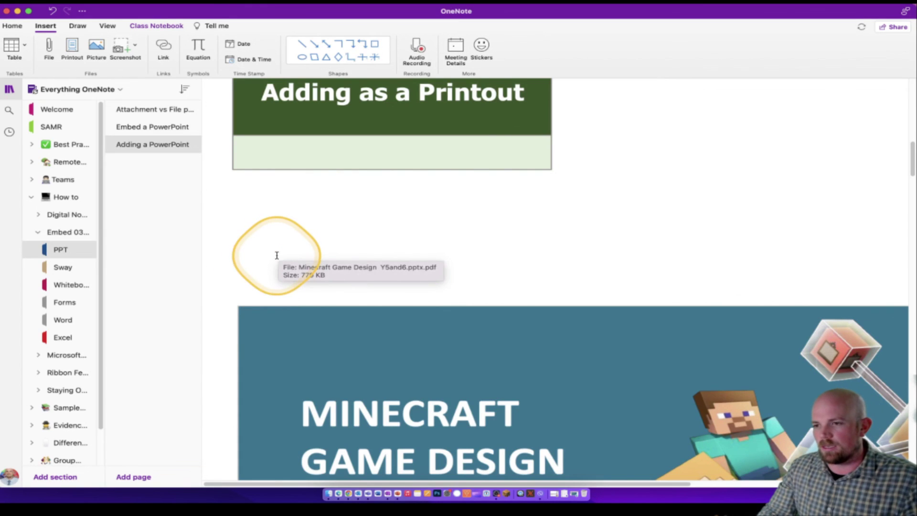
scroll(484, 329, "down", 10)
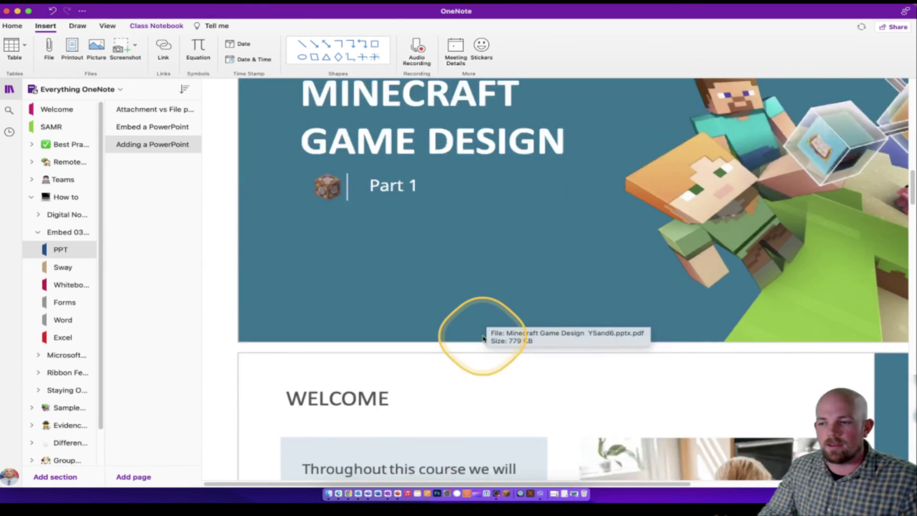
scroll(482, 336, "up", 15)
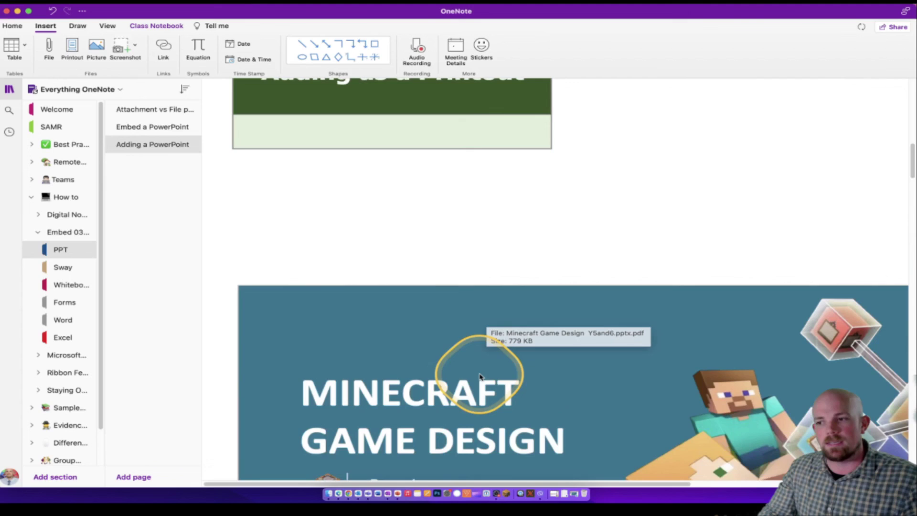
scroll(479, 374, "down", 5)
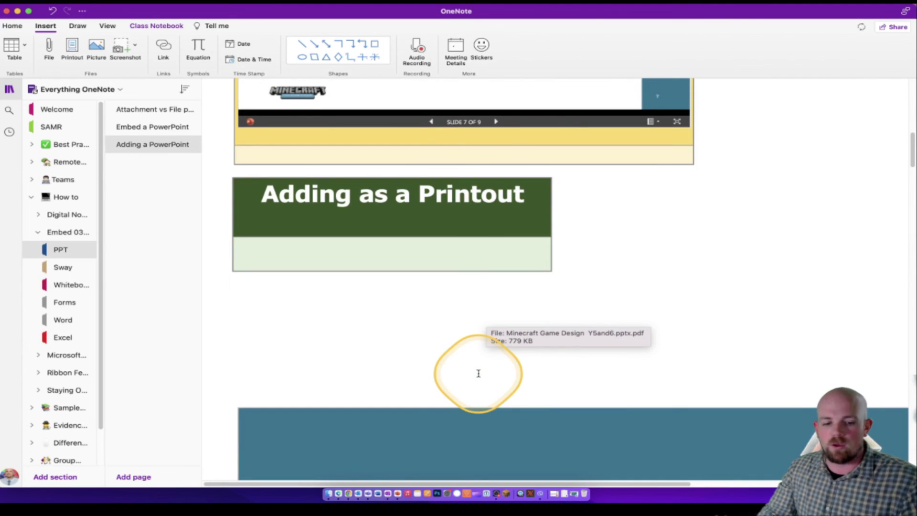
scroll(478, 374, "down", 2)
scroll(479, 377, "up", 10)
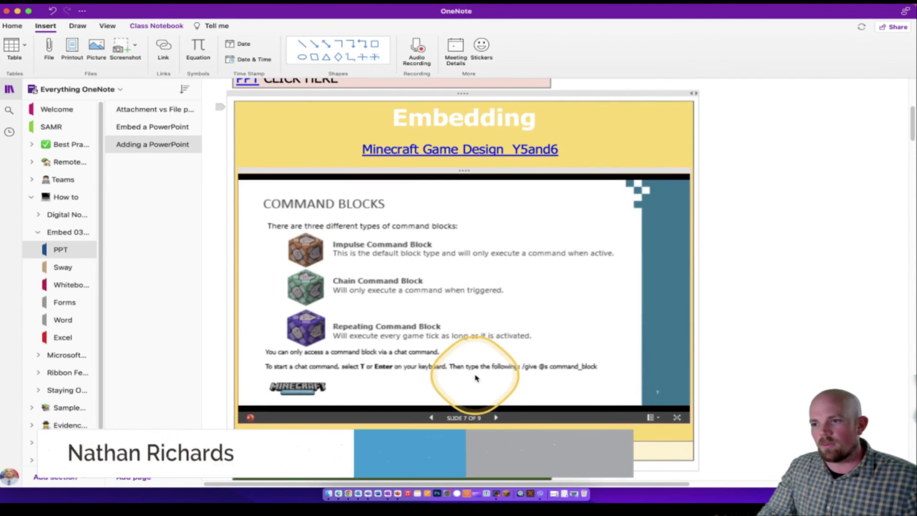